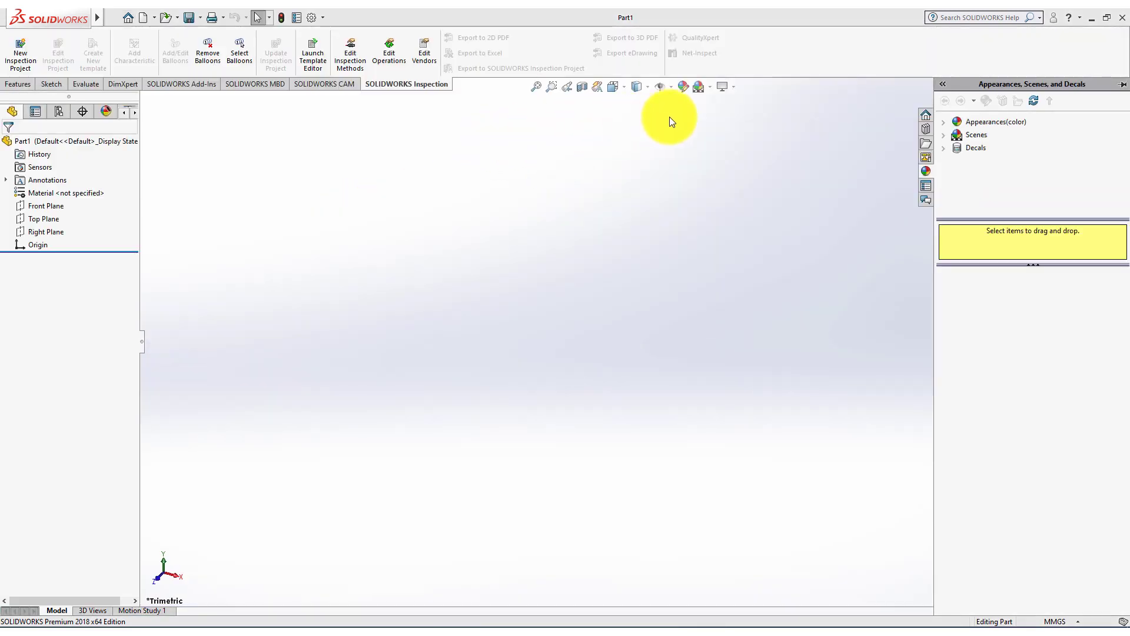
- Apply the Plain White scene and start a sketch on the Top Plane, checking the reference drawing
{"action": "left_click", "coordinate": [710, 88]}
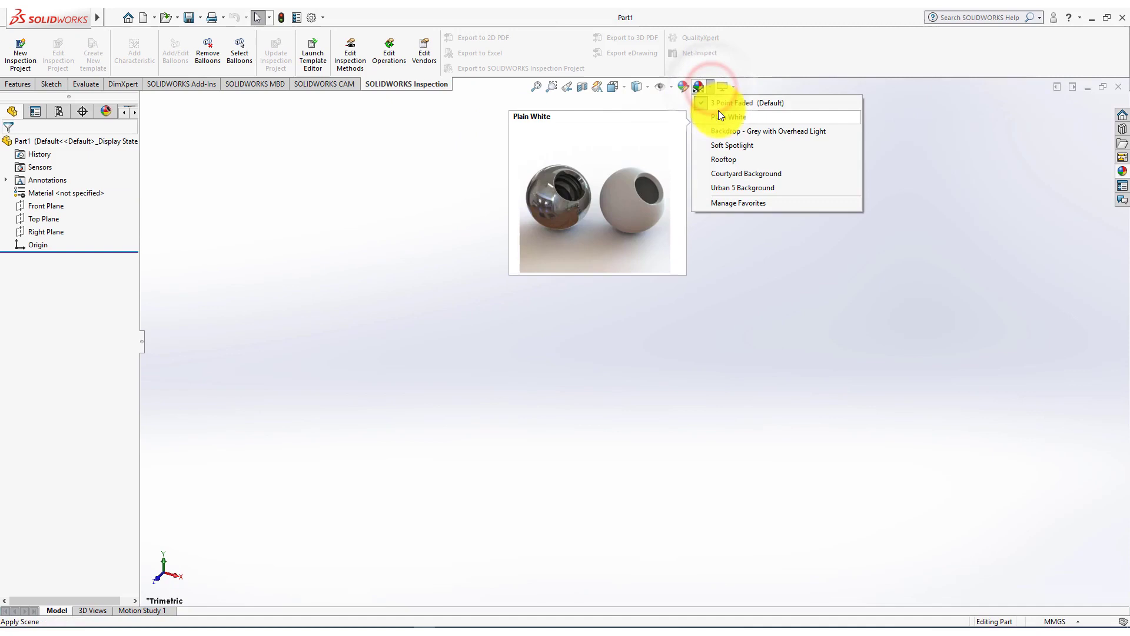
{"action": "left_click", "coordinate": [719, 116]}
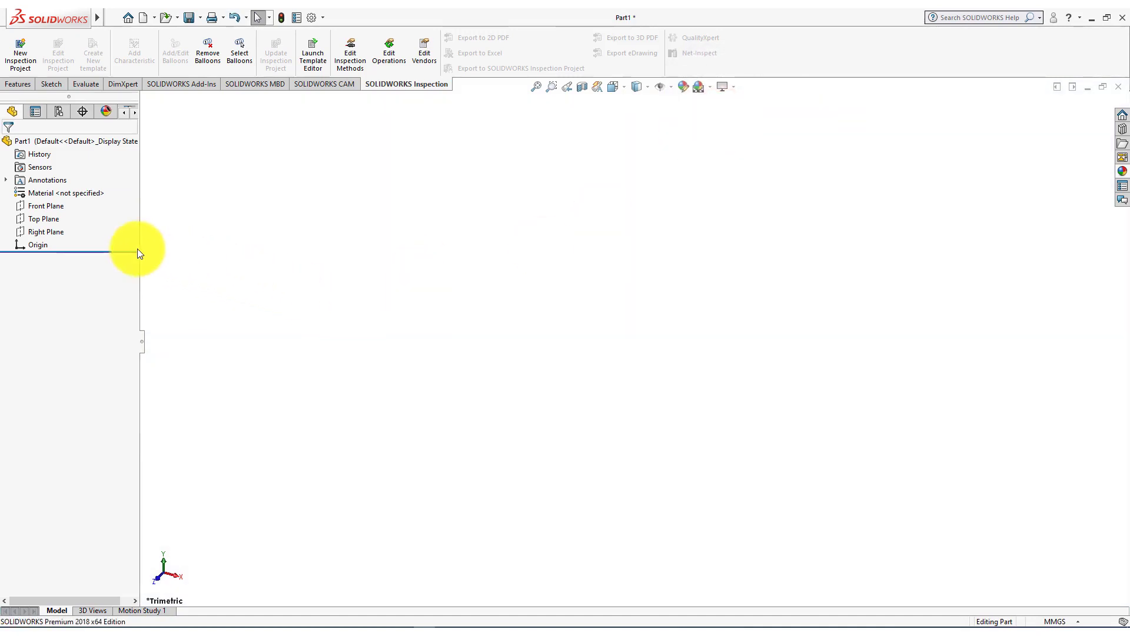
{"action": "left_click_drag", "start_coordinate": [120, 253], "coordinate": [38, 221]}
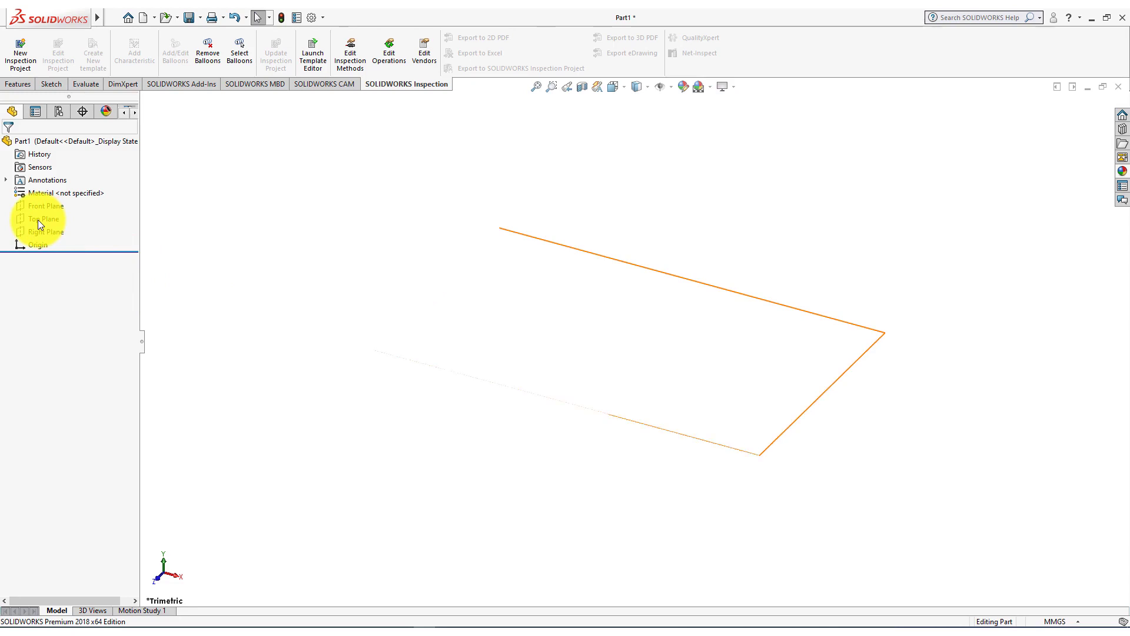
{"action": "left_click", "coordinate": [38, 220]}
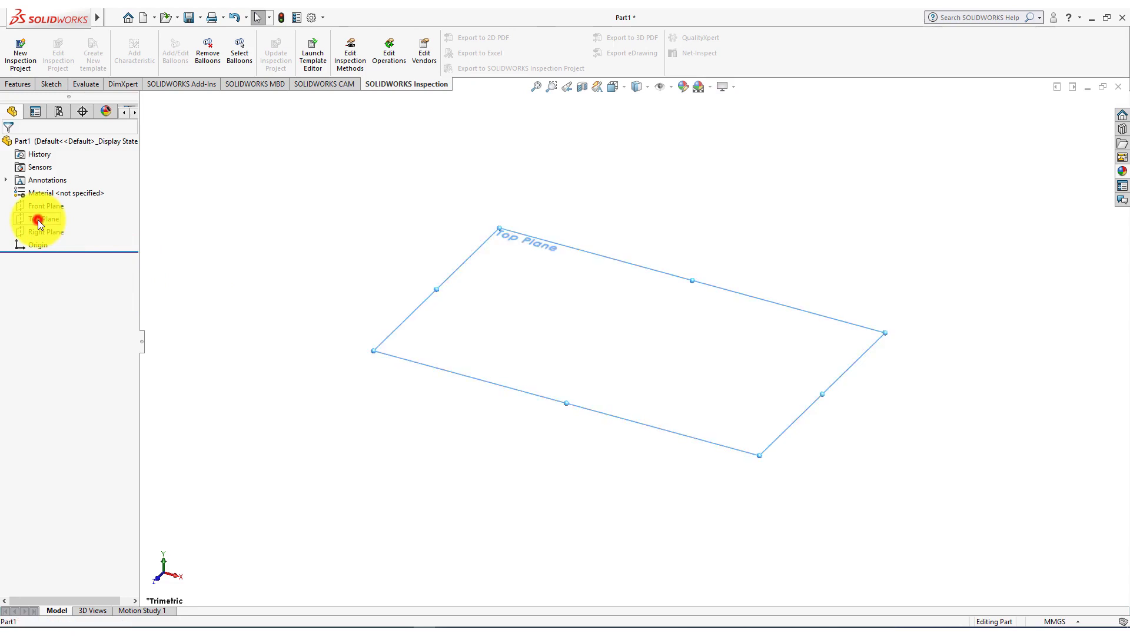
{"action": "left_click", "coordinate": [49, 201]}
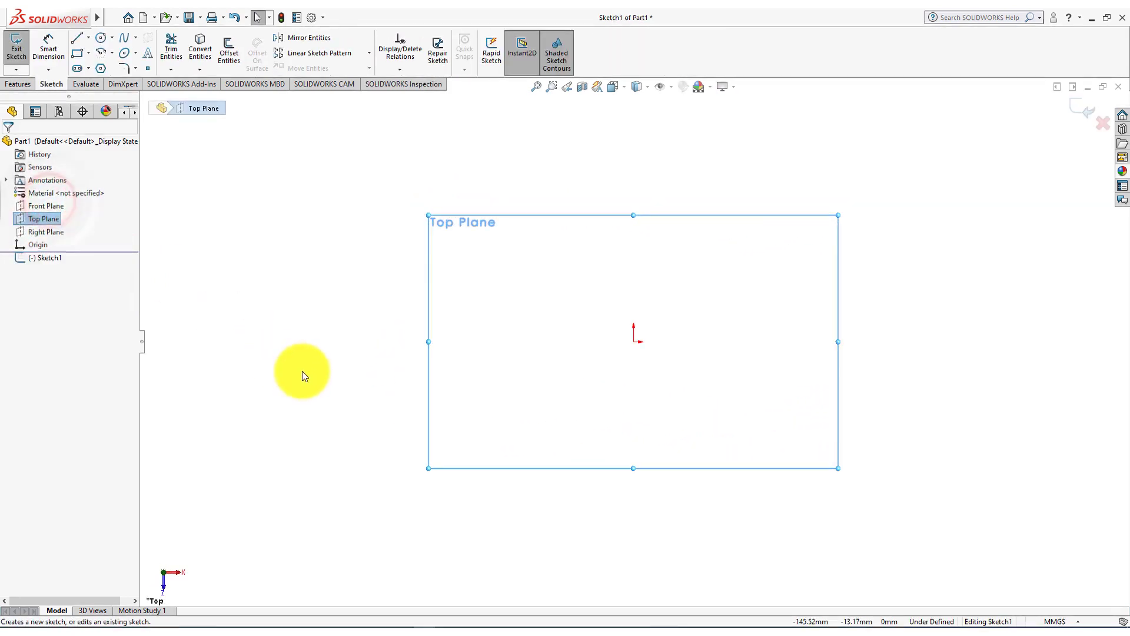
{"action": "left_click", "coordinate": [418, 625]}
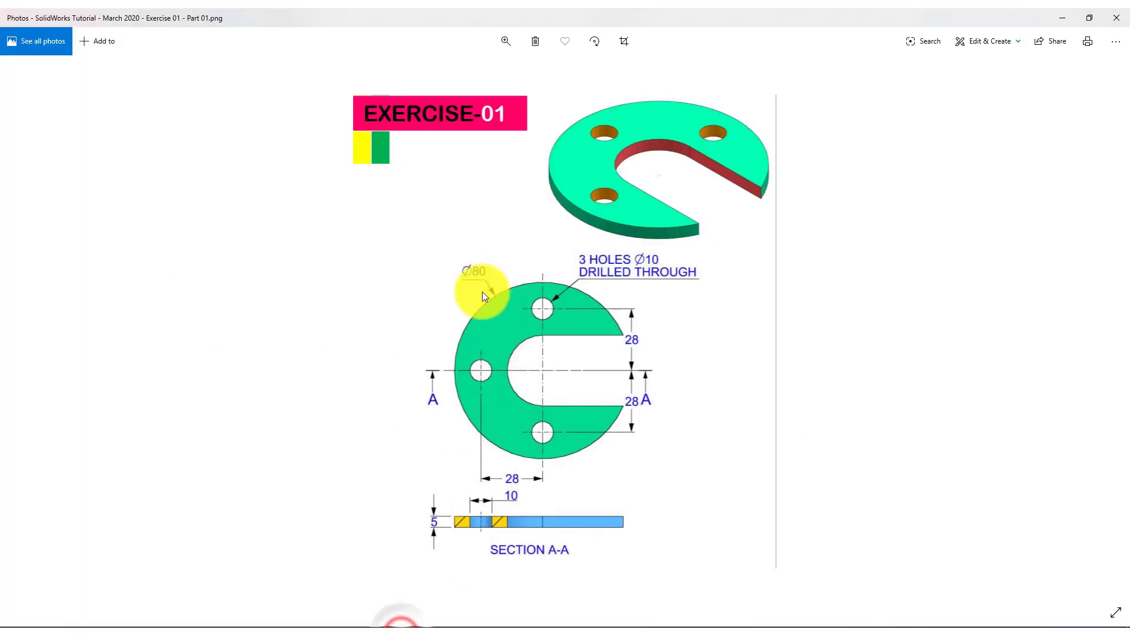
{"action": "left_click", "coordinate": [419, 624]}
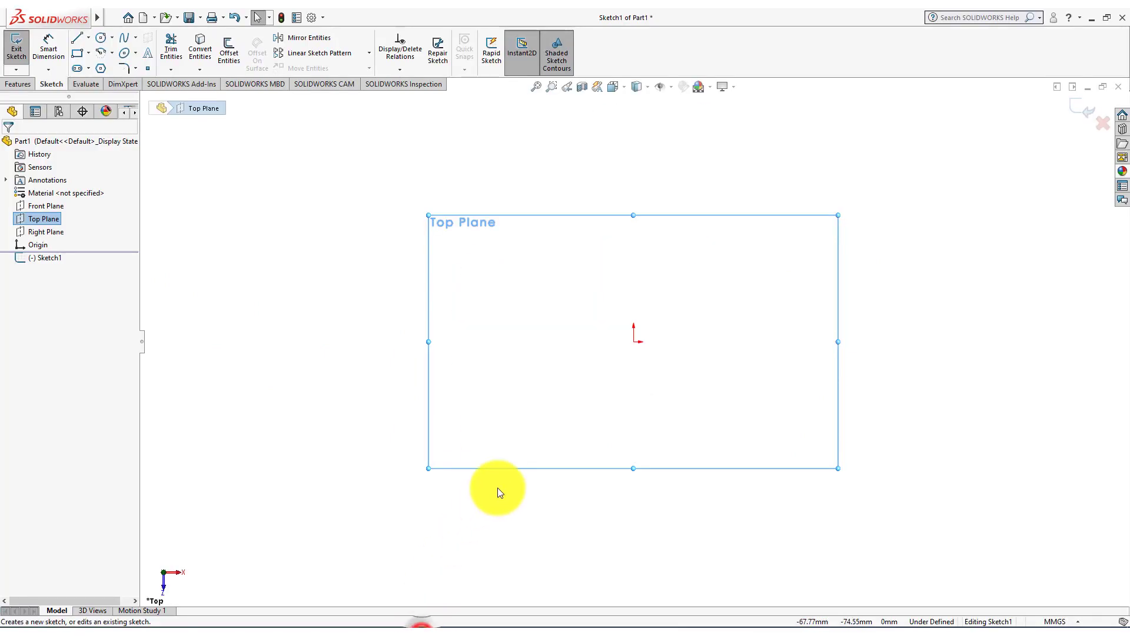
- Draw a circle centred on the origin
{"action": "left_click", "coordinate": [102, 43]}
{"action": "left_click", "coordinate": [634, 341]}
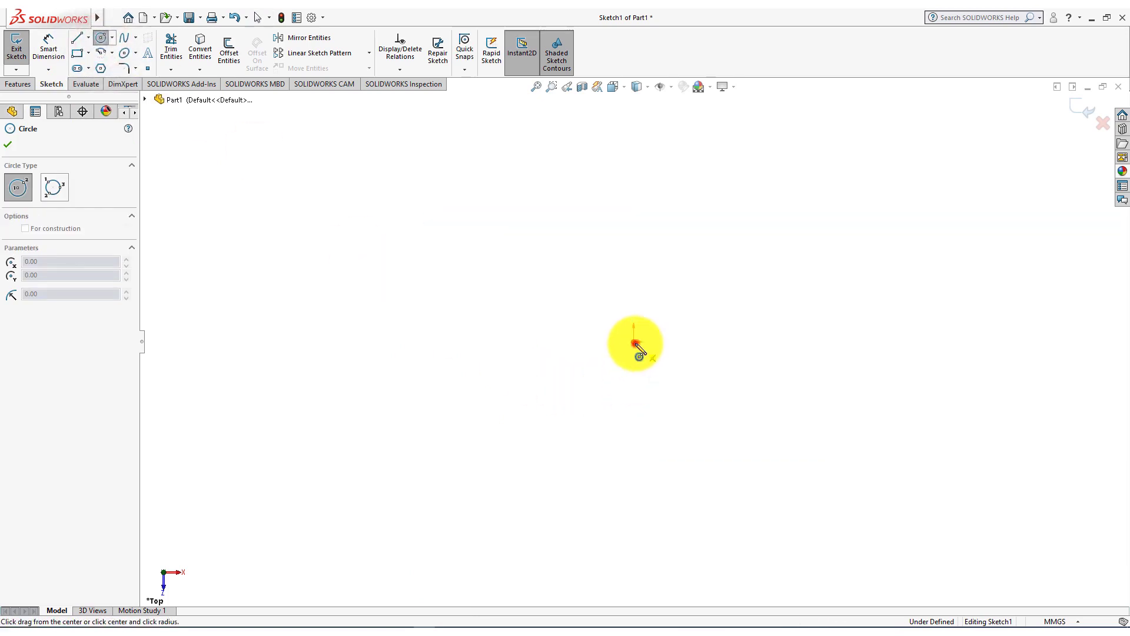
{"action": "left_click", "coordinate": [667, 420]}
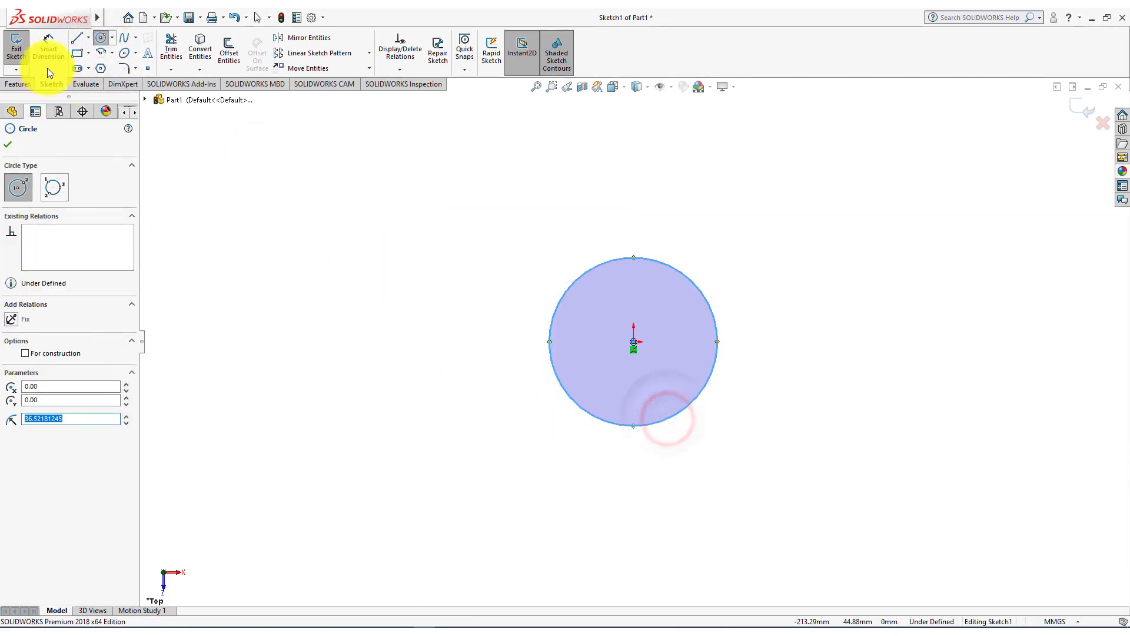
- Dimension the circle at 80 mm diameter, then compare against the reference drawing
{"action": "left_click", "coordinate": [48, 50]}
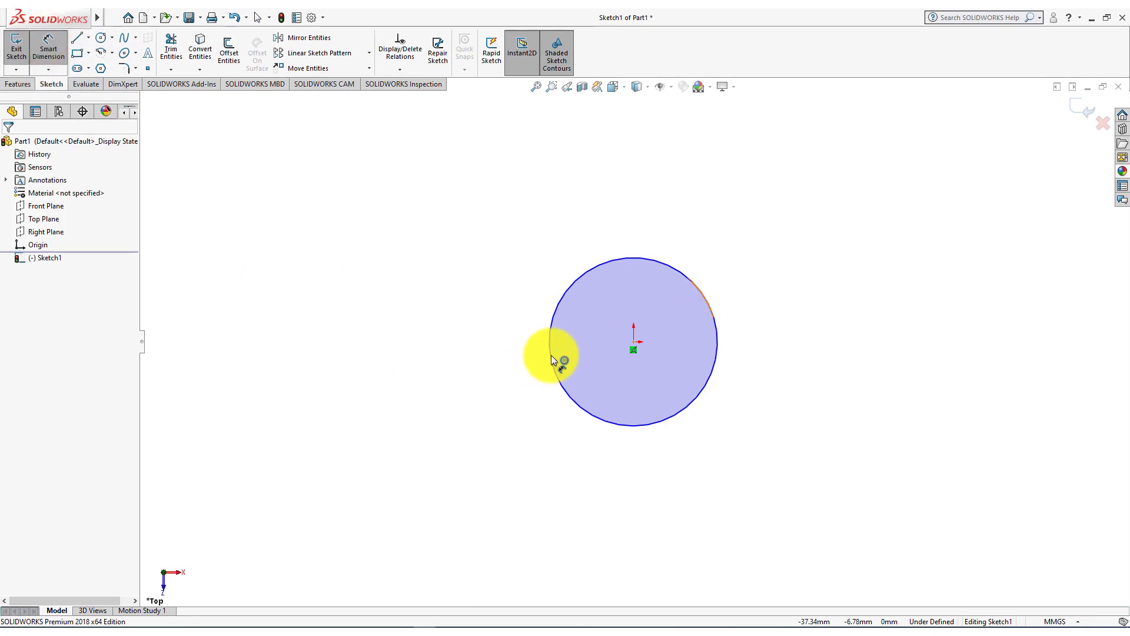
{"action": "left_click", "coordinate": [551, 355]}
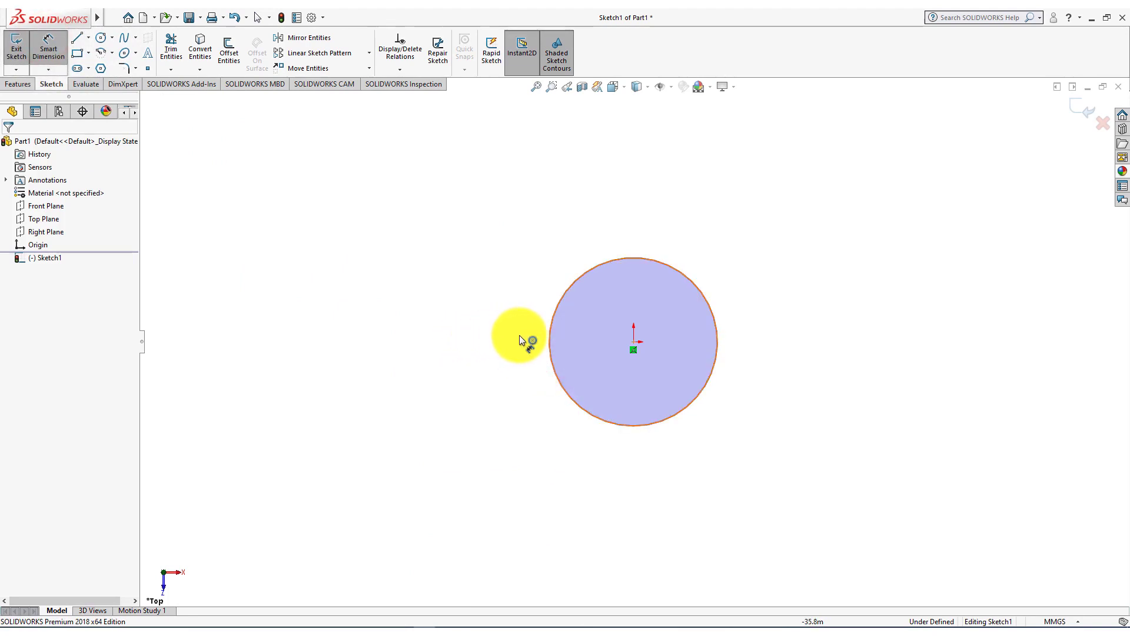
{"action": "left_click", "coordinate": [489, 341]}
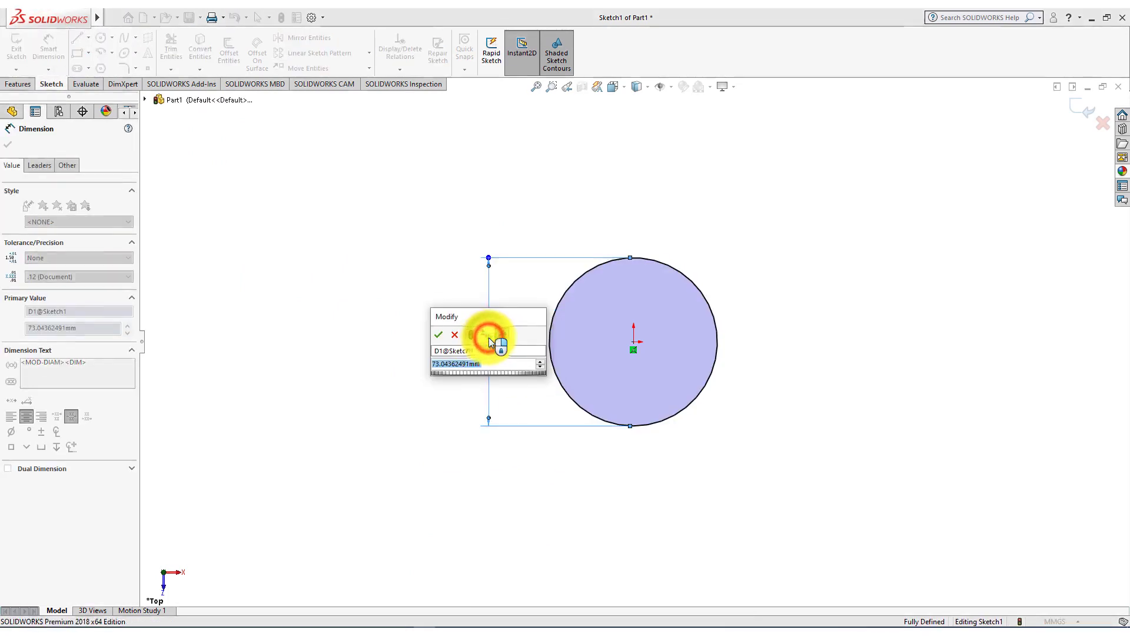
{"action": "type", "text": "80"}
{"action": "key", "text": "Return"}
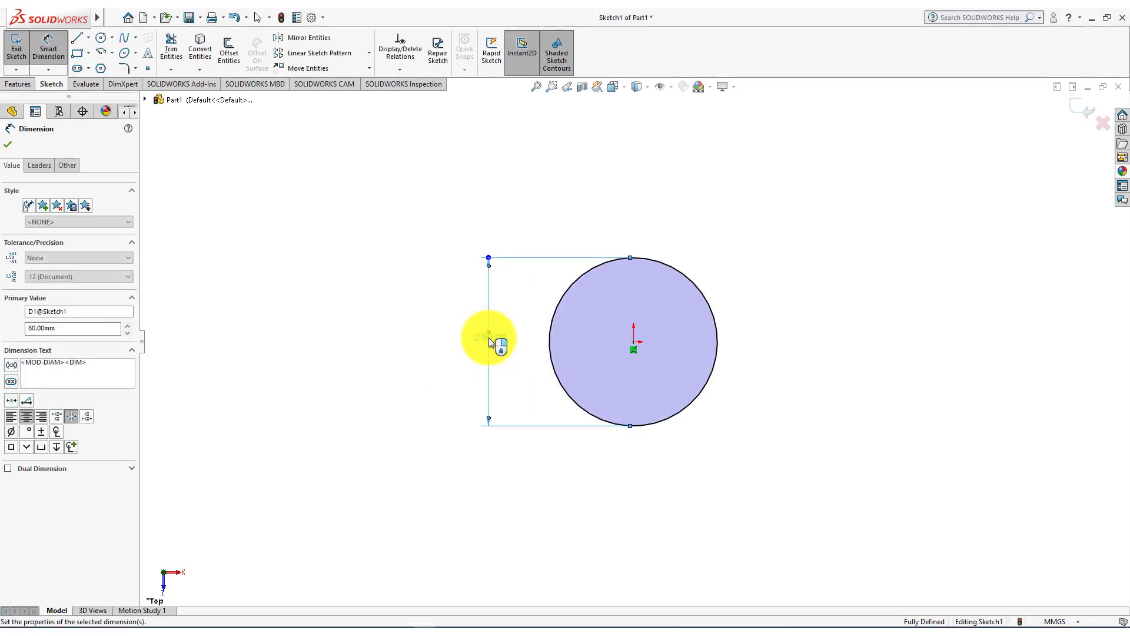
{"action": "left_click", "coordinate": [406, 625]}
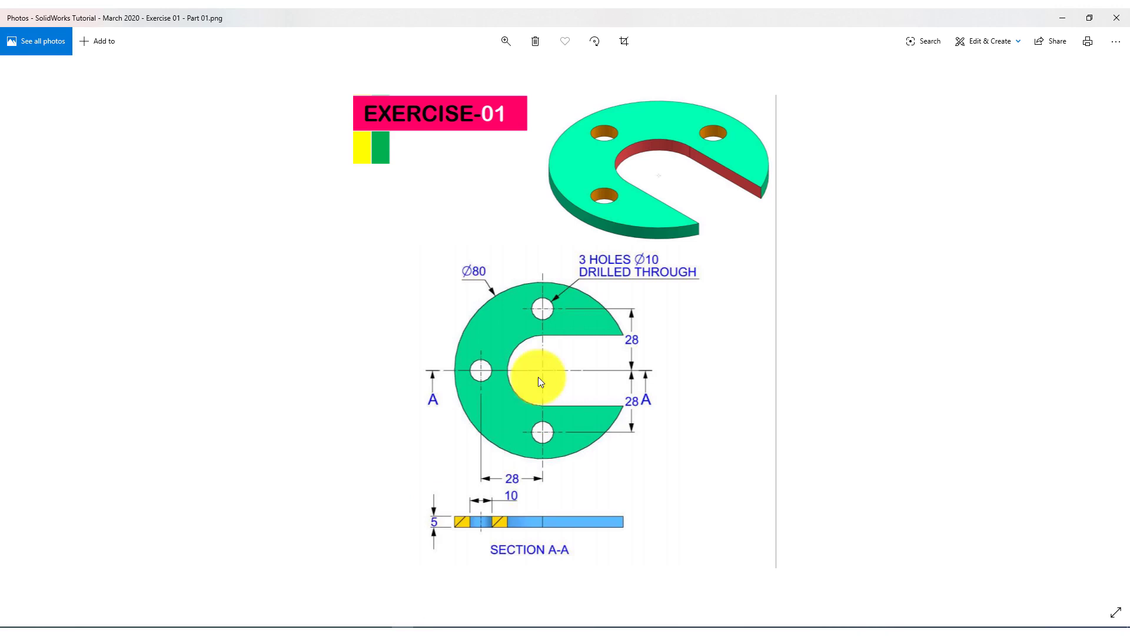
{"action": "key", "text": "alt+Tab"}
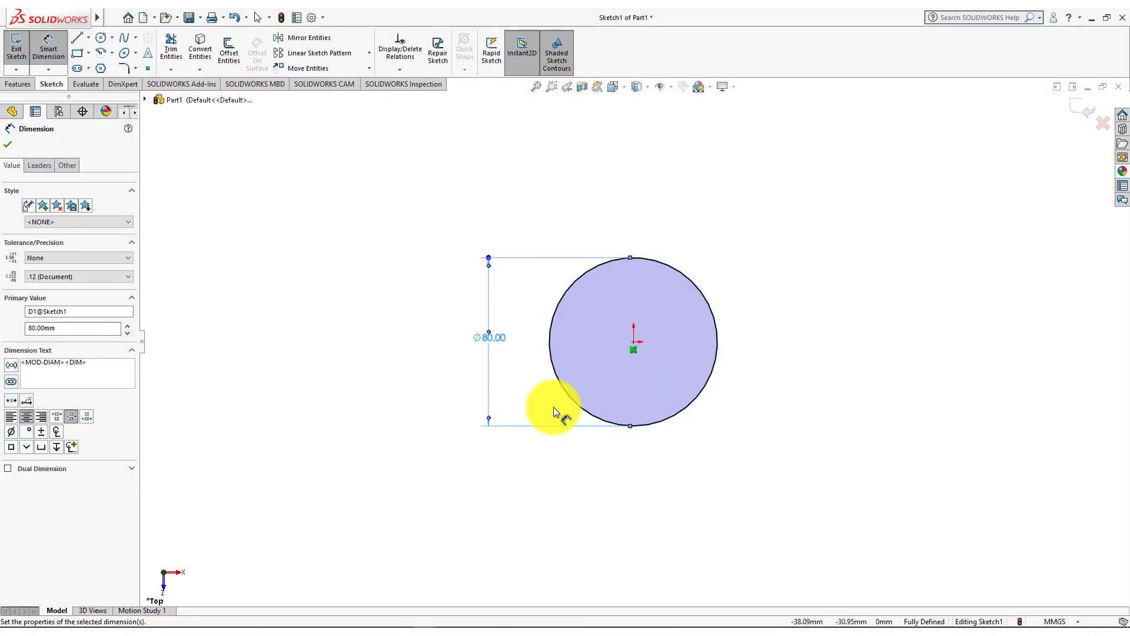
- Draw a vertical centerline from the circle's top quadrant to its bottom quadrant
{"action": "left_click", "coordinate": [87, 36]}
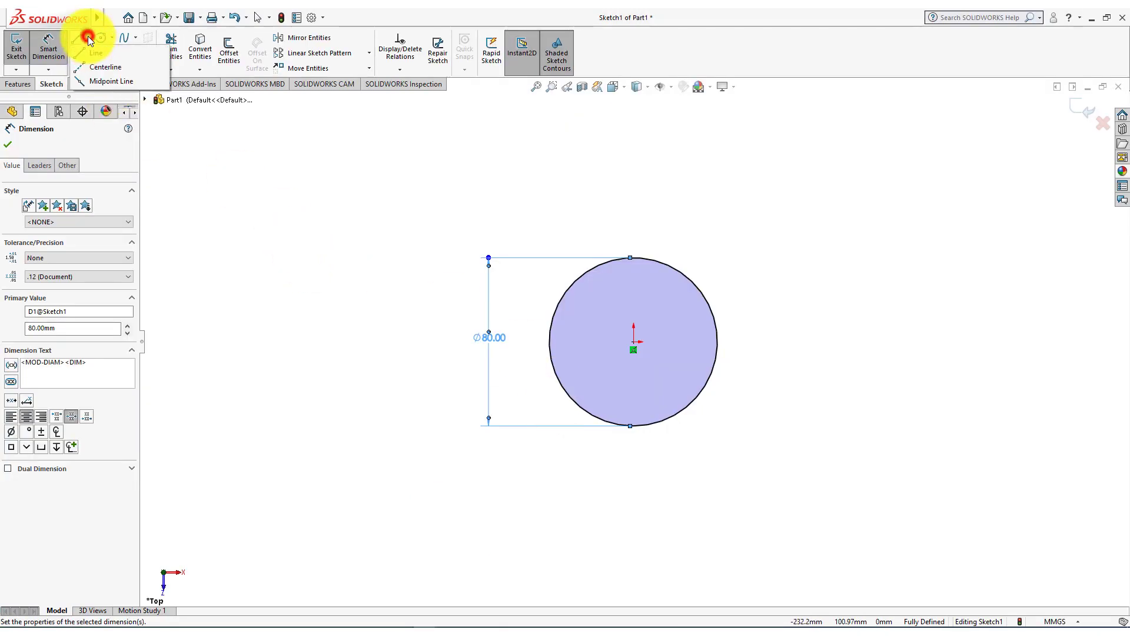
{"action": "left_click", "coordinate": [104, 66]}
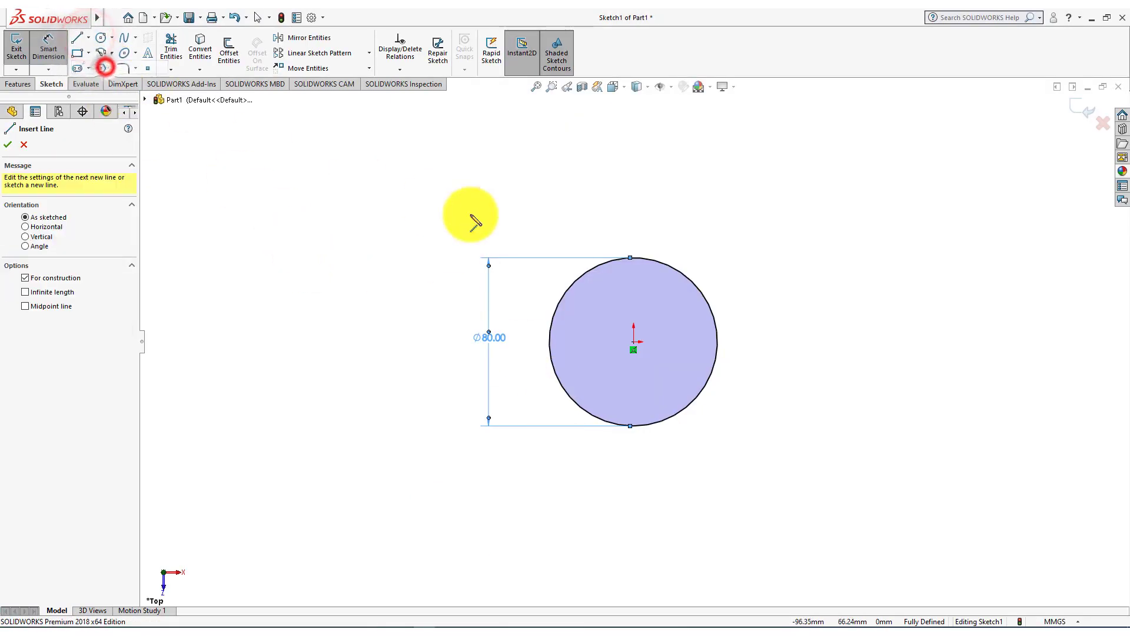
{"action": "left_click", "coordinate": [631, 258]}
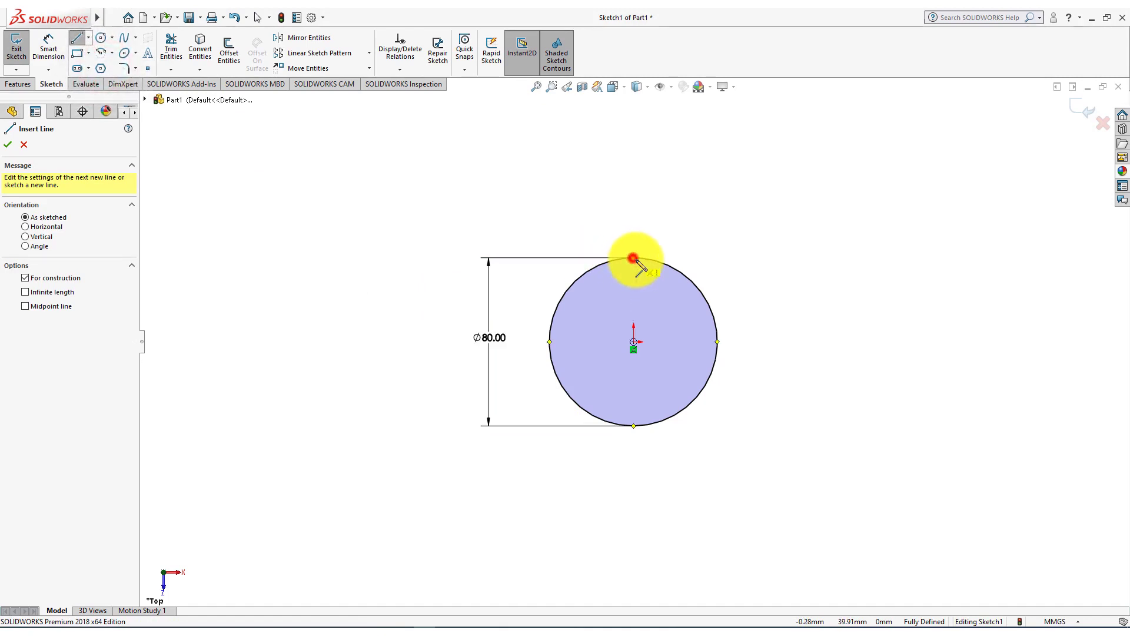
{"action": "left_click", "coordinate": [633, 425]}
{"action": "right_click", "coordinate": [767, 394]}
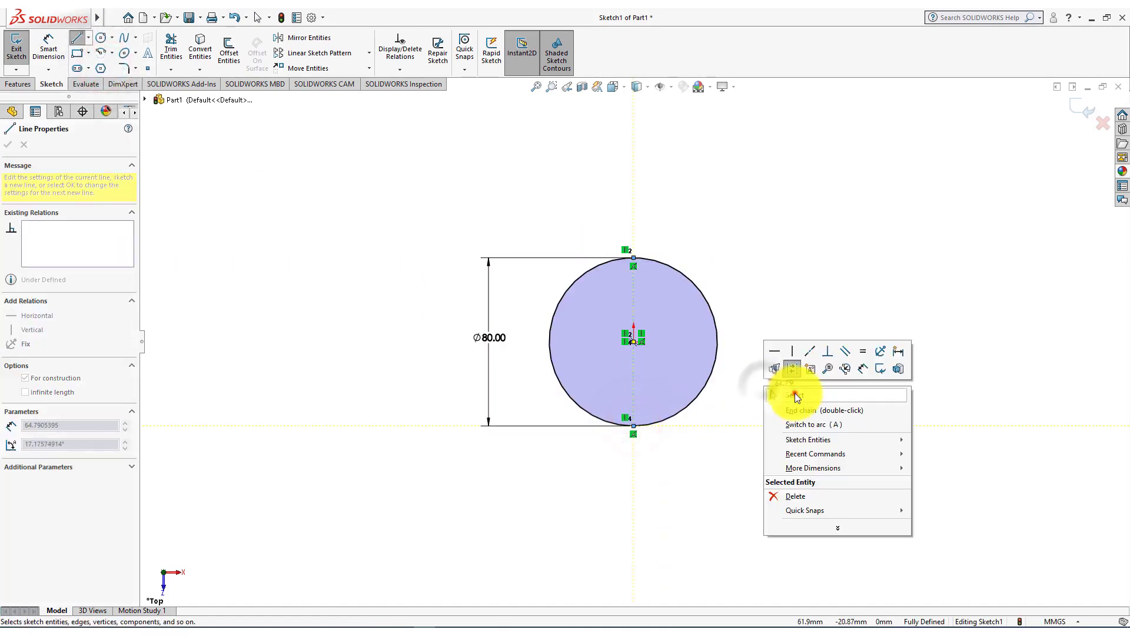
{"action": "left_click", "coordinate": [795, 391]}
- Draw a horizontal centerline from the circle's left quadrant to its right quadrant
{"action": "left_click", "coordinate": [88, 37]}
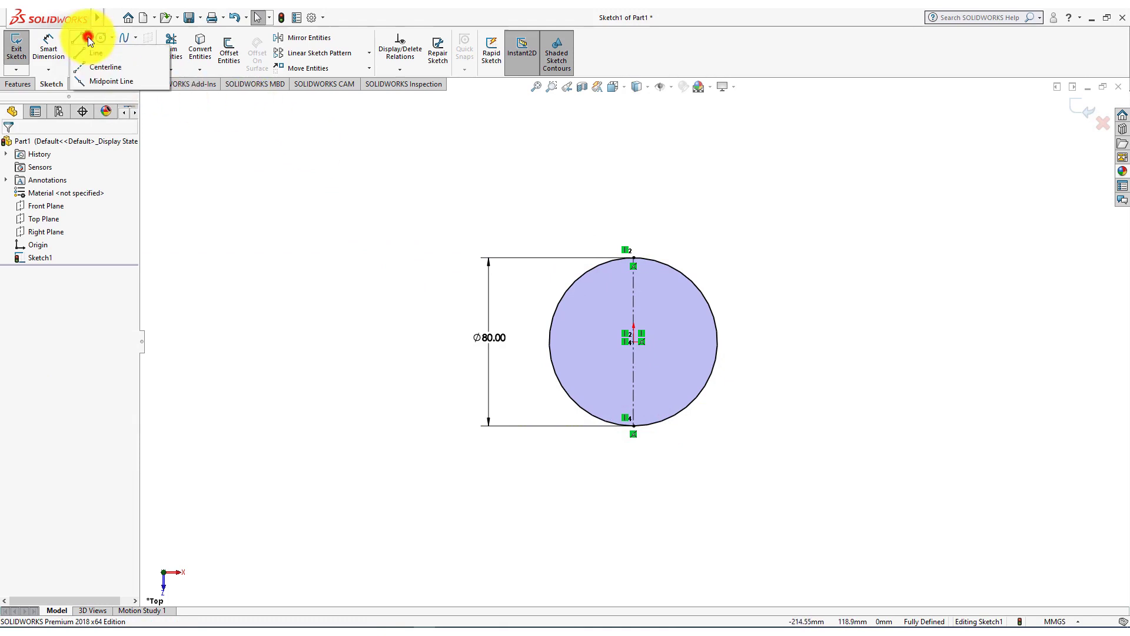
{"action": "left_click", "coordinate": [103, 68]}
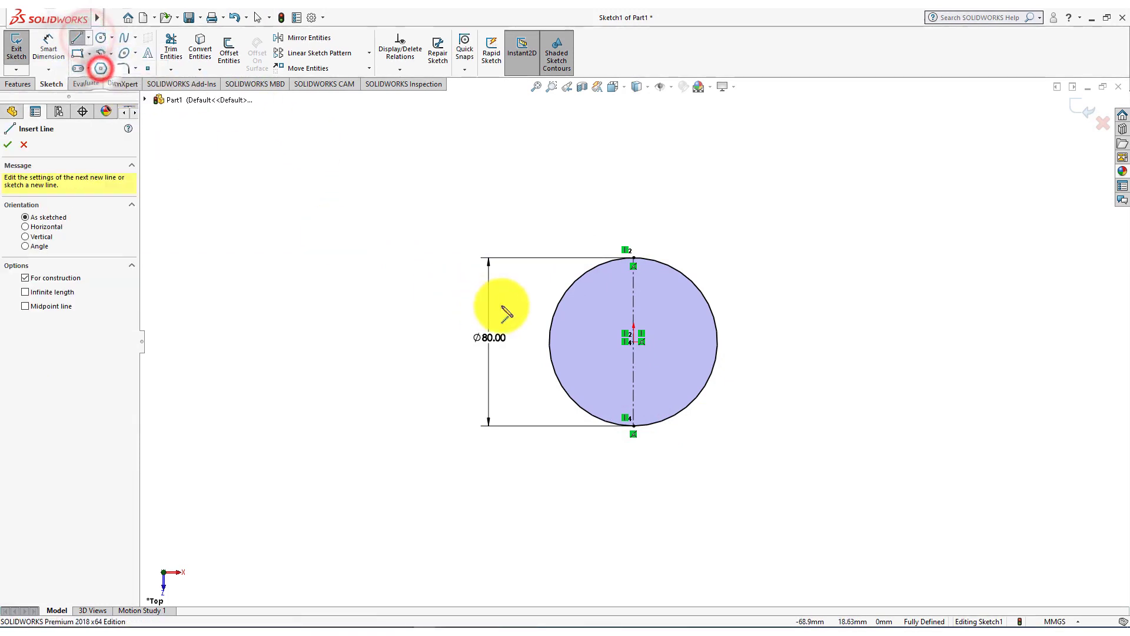
{"action": "left_click", "coordinate": [550, 342]}
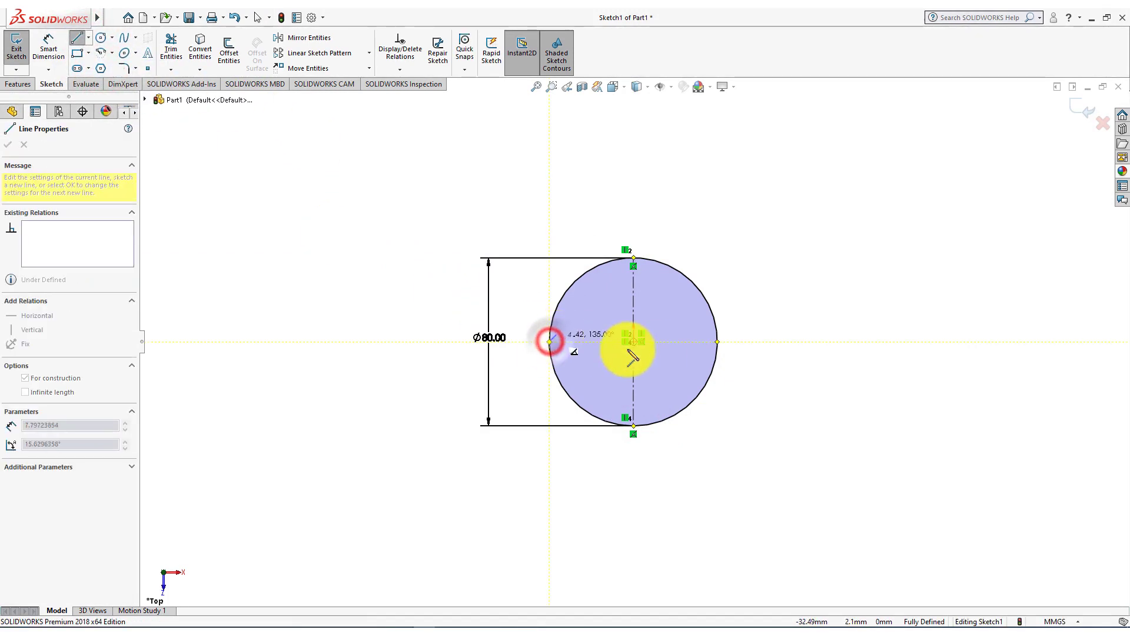
{"action": "left_click", "coordinate": [718, 342]}
{"action": "right_click", "coordinate": [771, 316]}
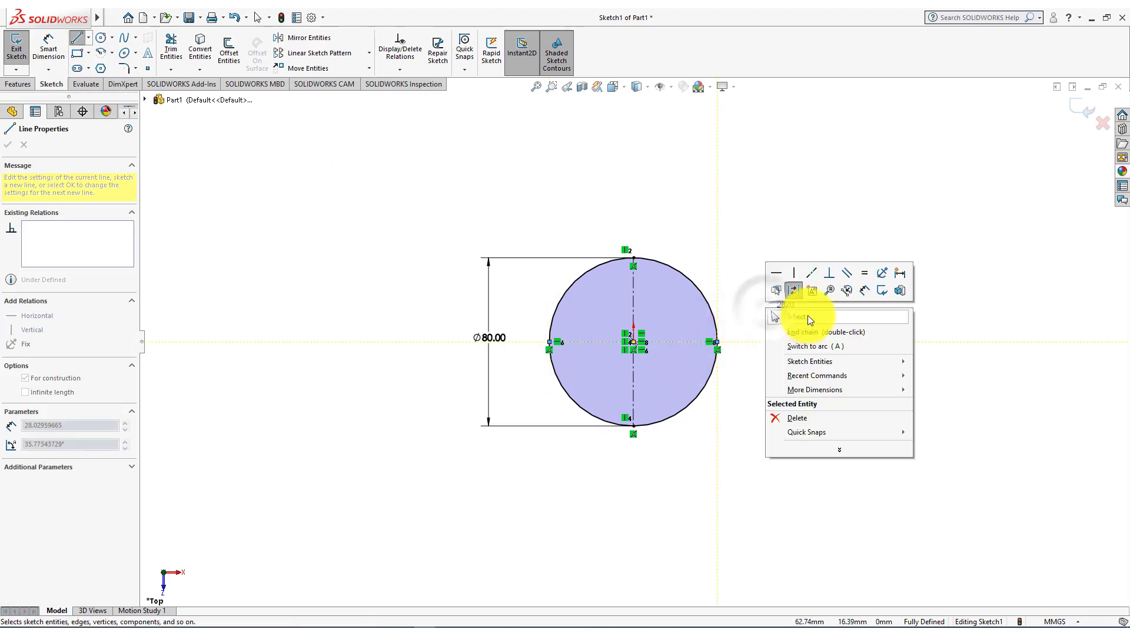
{"action": "left_click", "coordinate": [808, 315]}
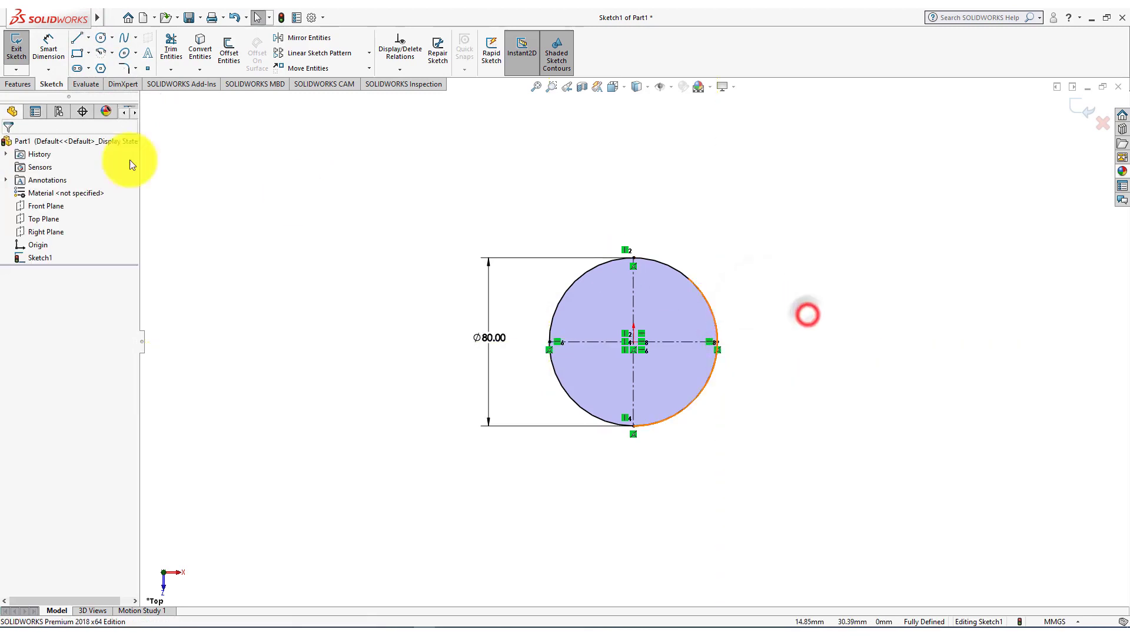
- Draw three small hole circles on the centerlines: above, below and left of centre
{"action": "left_click", "coordinate": [101, 40]}
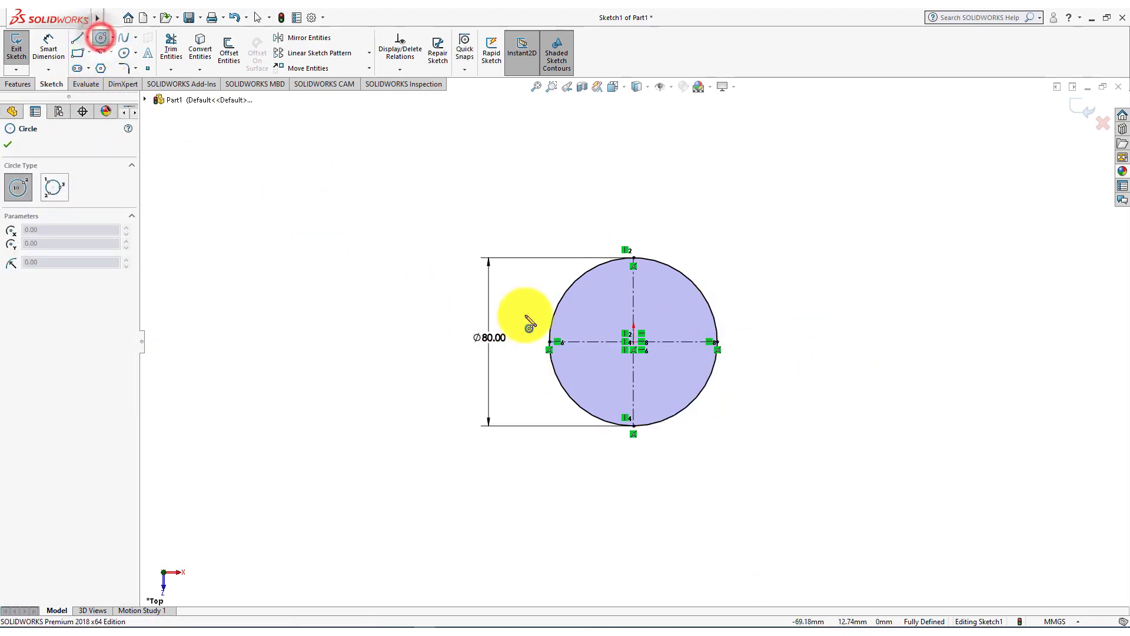
{"action": "left_click", "coordinate": [633, 288]}
{"action": "left_click", "coordinate": [636, 302]}
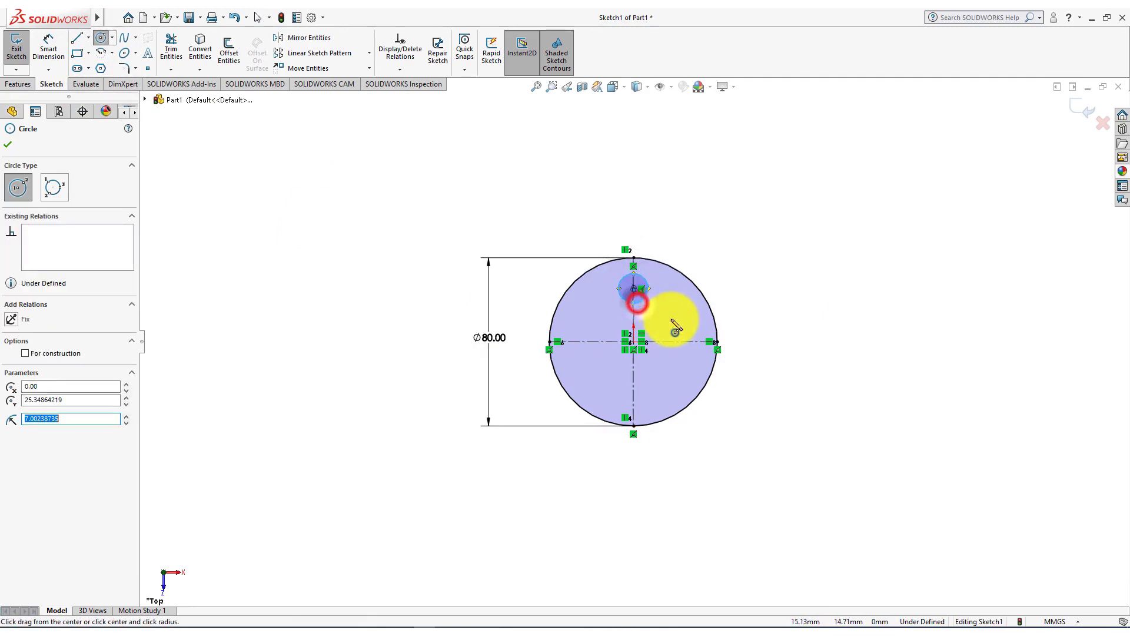
{"action": "left_click", "coordinate": [647, 391]}
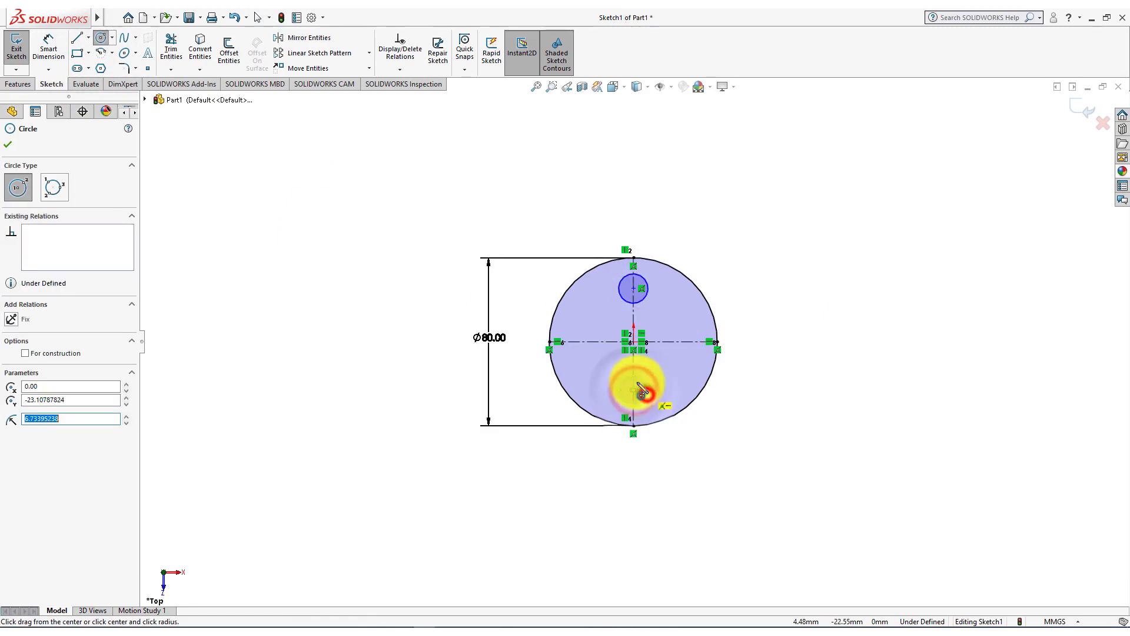
{"action": "left_click", "coordinate": [582, 342]}
{"action": "left_click", "coordinate": [587, 356]}
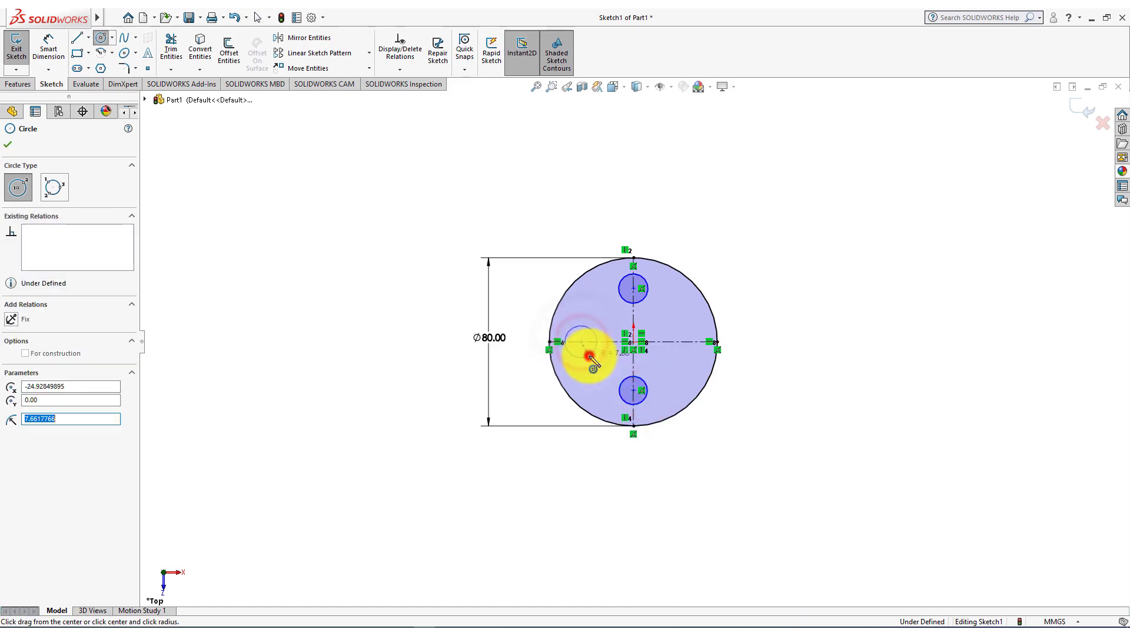
{"action": "right_click", "coordinate": [526, 299]}
{"action": "left_click", "coordinate": [550, 302]}
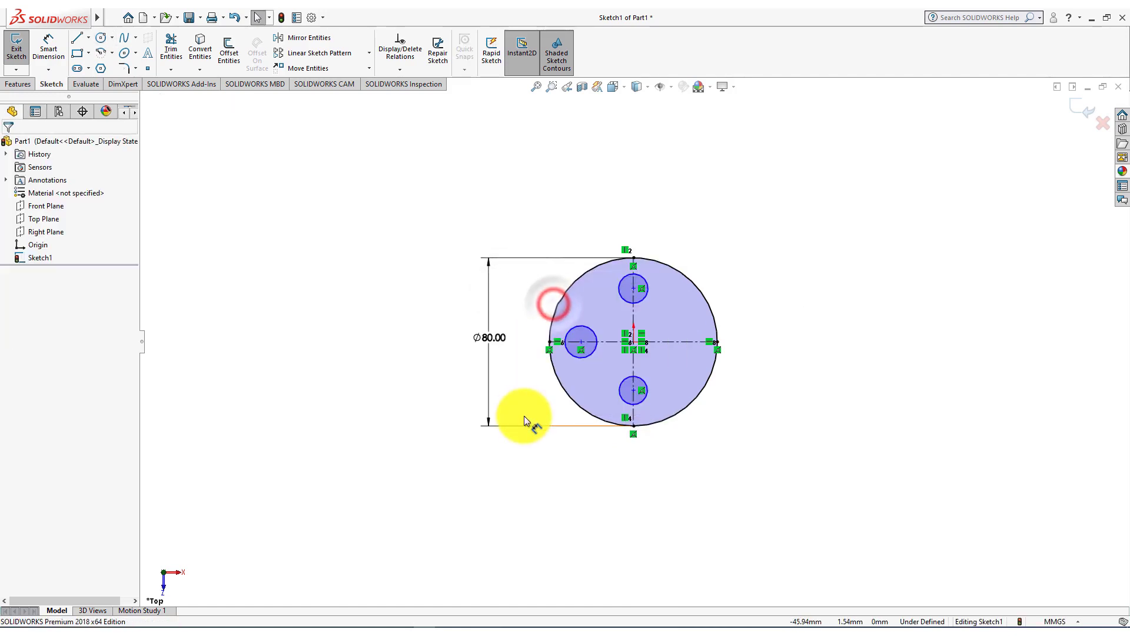
- Make the three small hole circles equal in size
{"action": "left_click", "coordinate": [580, 358]}
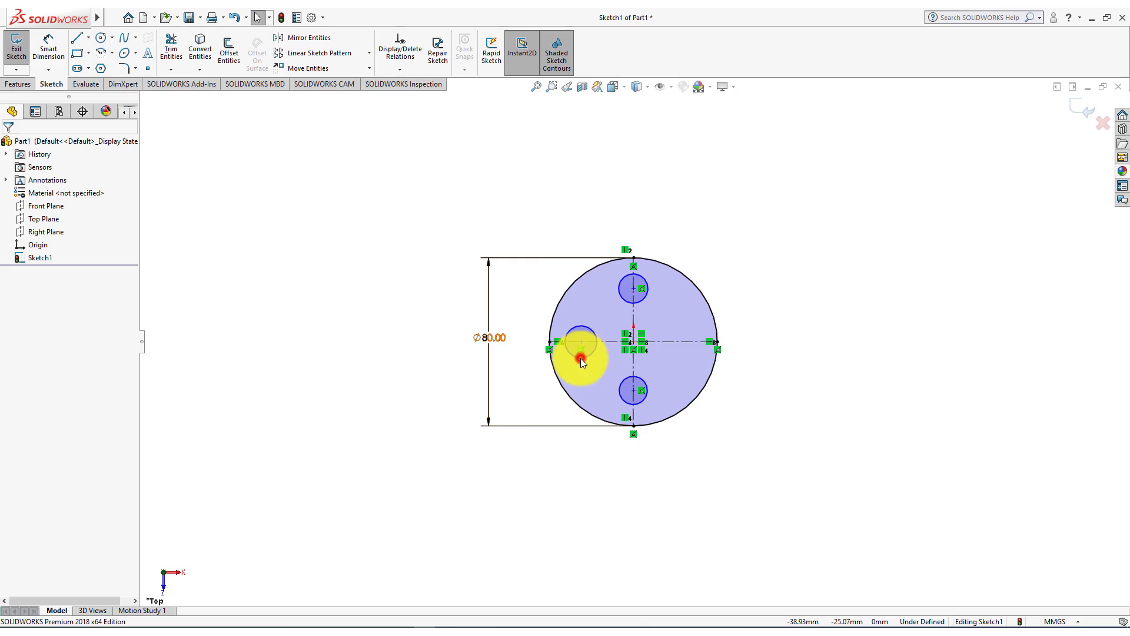
{"action": "left_click", "coordinate": [639, 301], "text": "ctrl"}
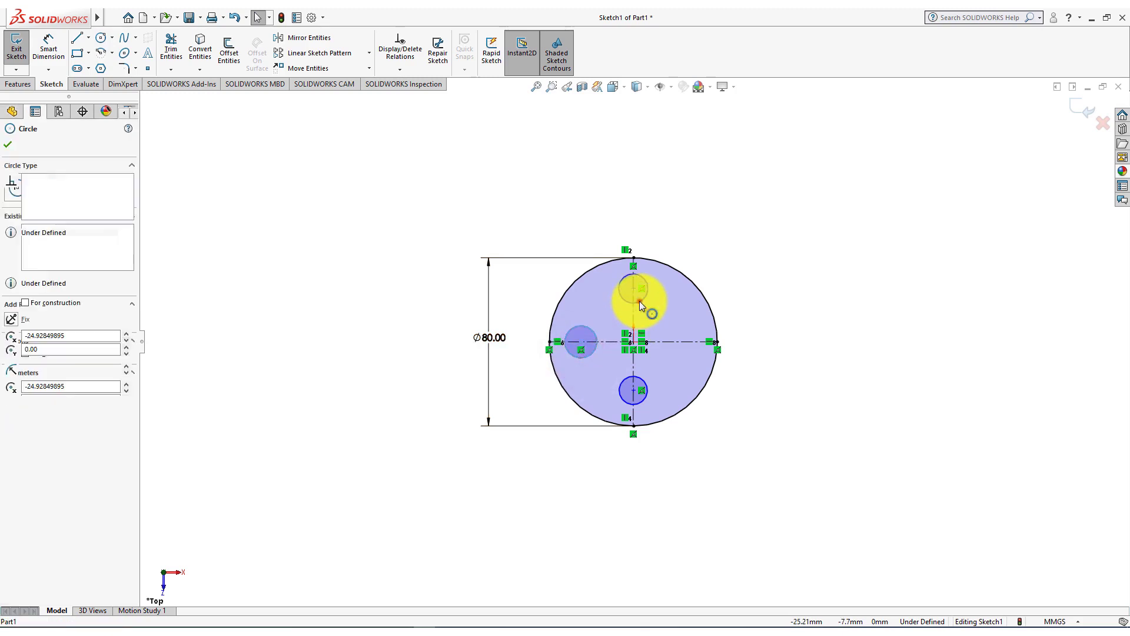
{"action": "left_click", "coordinate": [646, 398], "text": "ctrl"}
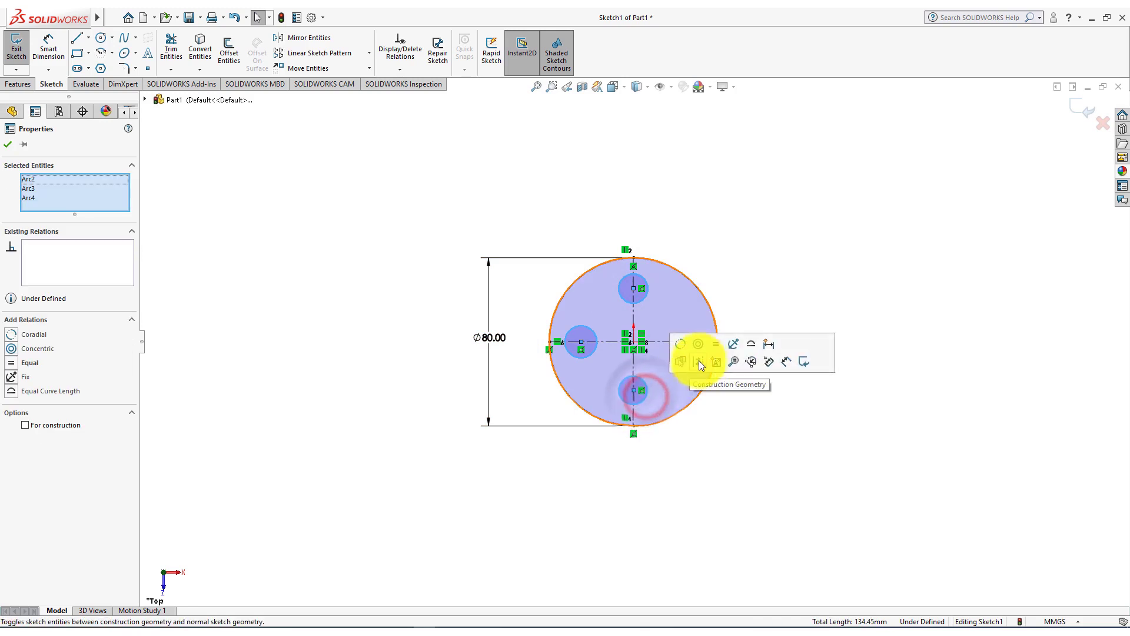
{"action": "left_click", "coordinate": [716, 347]}
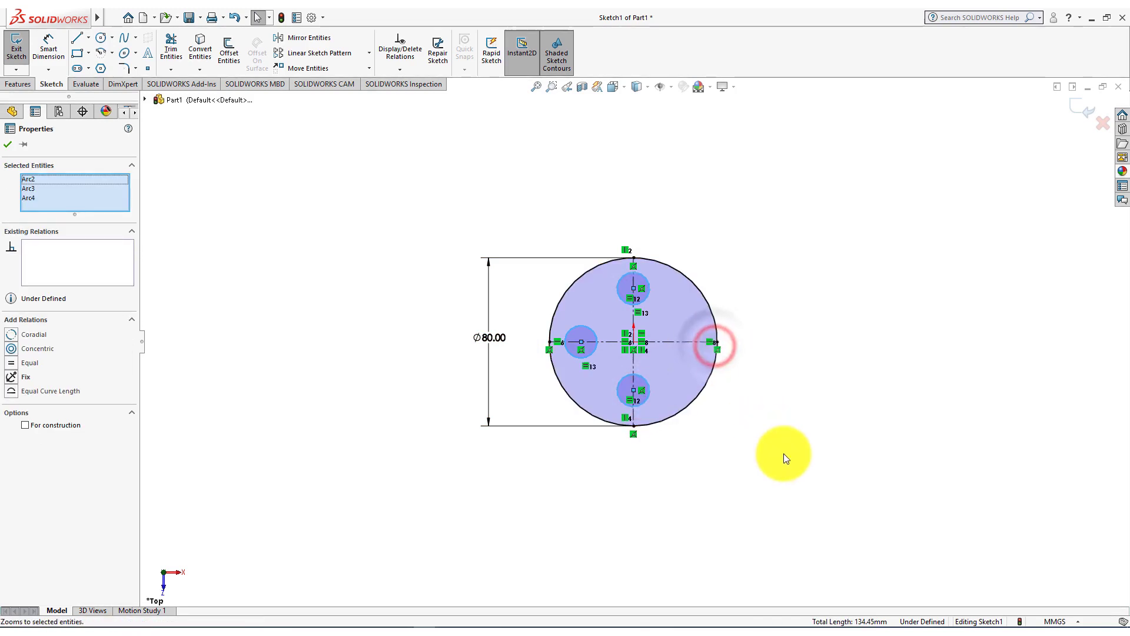
{"action": "left_click", "coordinate": [773, 437]}
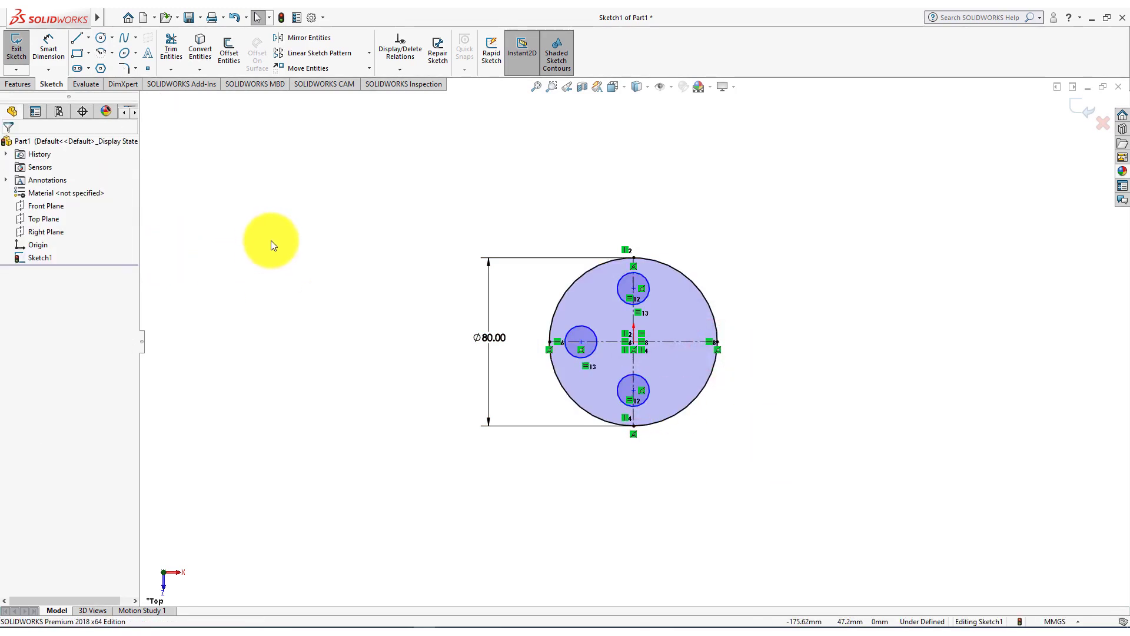
- Dimension the top hole circle at 10 mm diameter and bring up the exercise drawing
{"action": "left_click", "coordinate": [52, 47]}
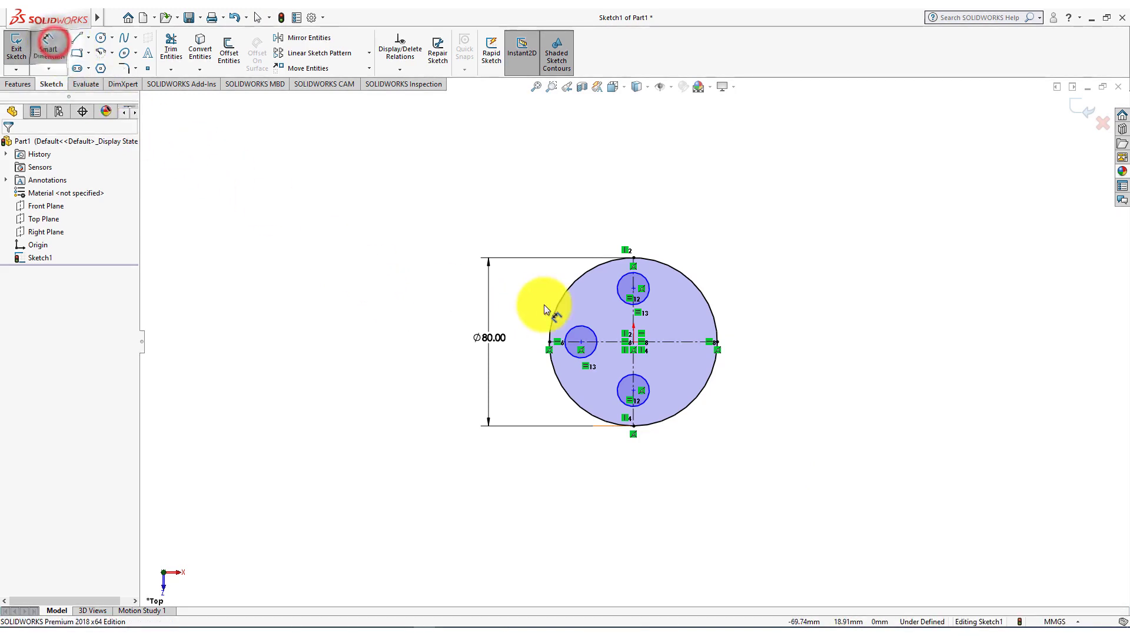
{"action": "left_click", "coordinate": [618, 293]}
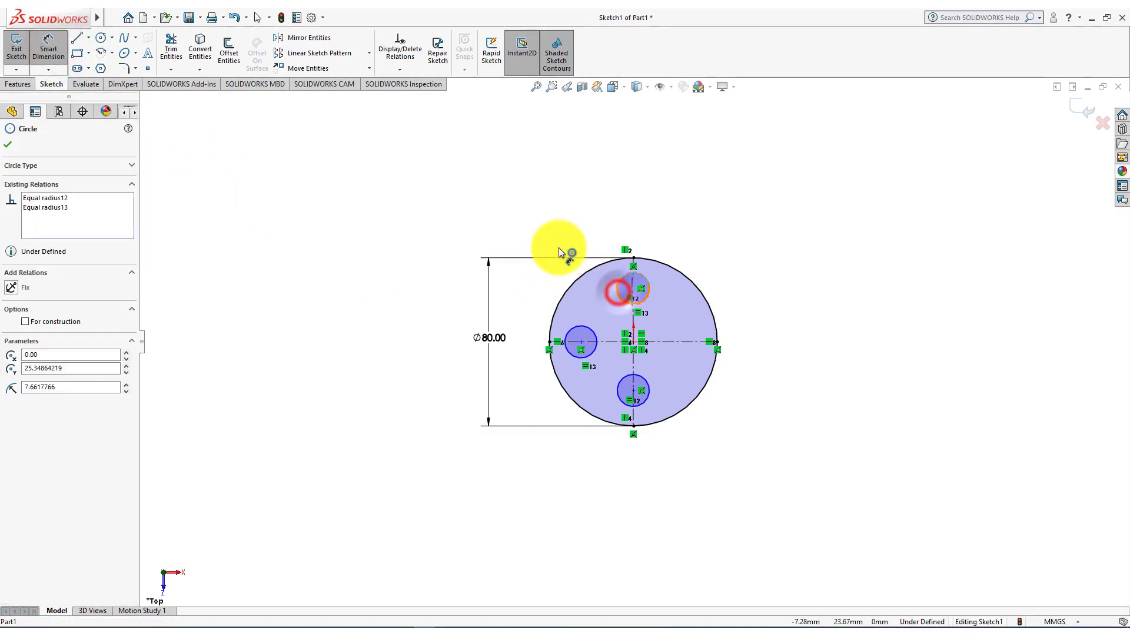
{"action": "left_click", "coordinate": [543, 289]}
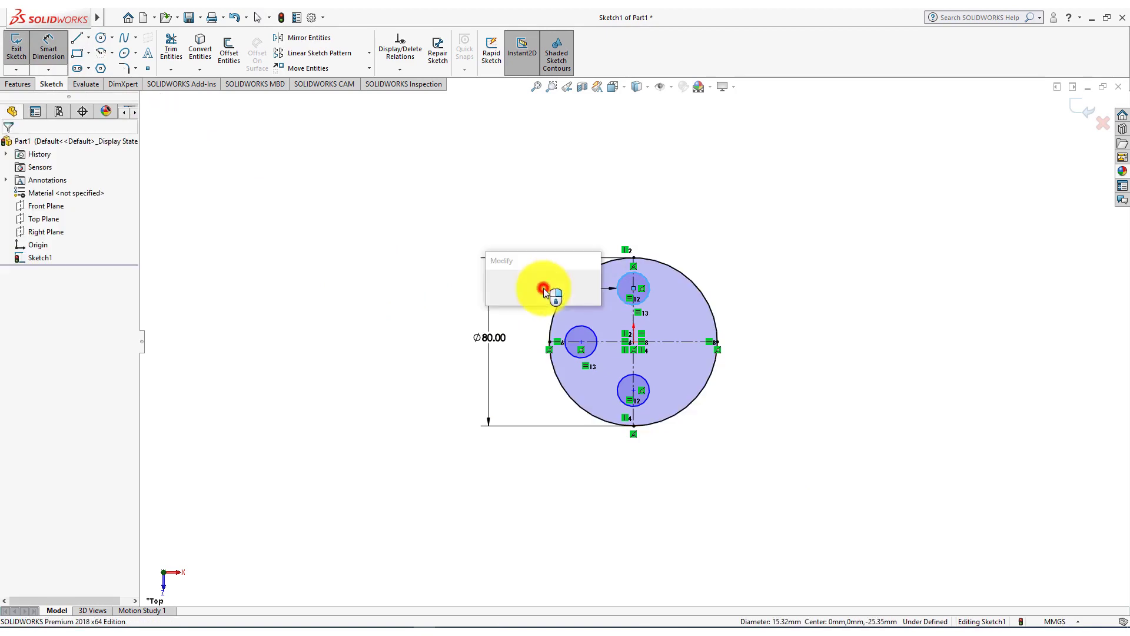
{"action": "type", "text": "4"}
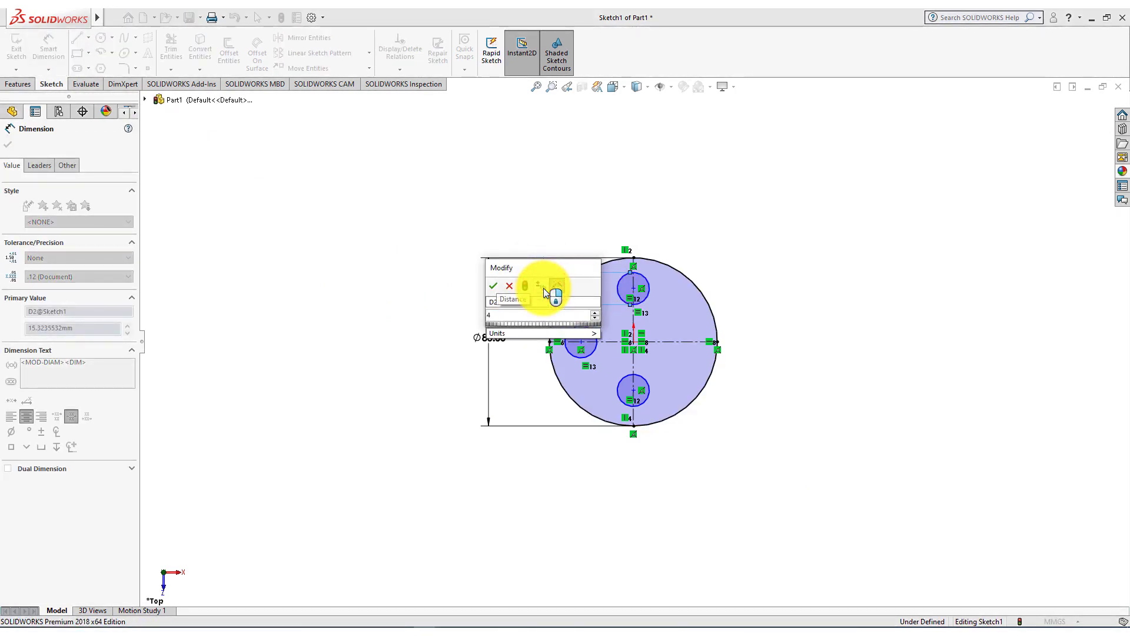
{"action": "key", "text": "BackSpace"}
{"action": "type", "text": "10"}
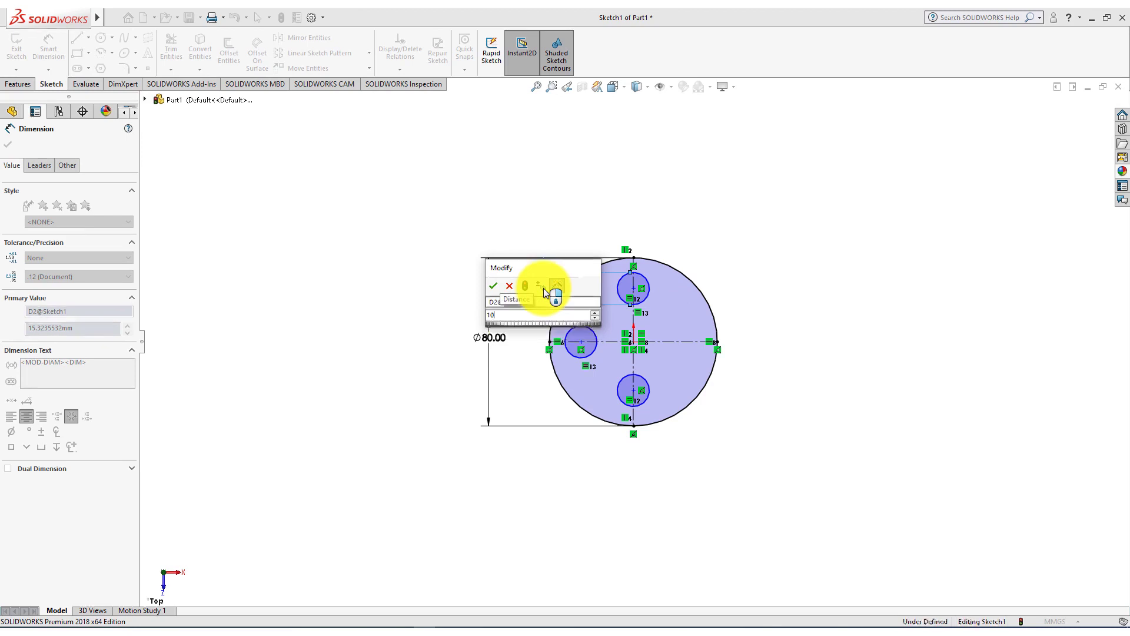
{"action": "key", "text": "Return"}
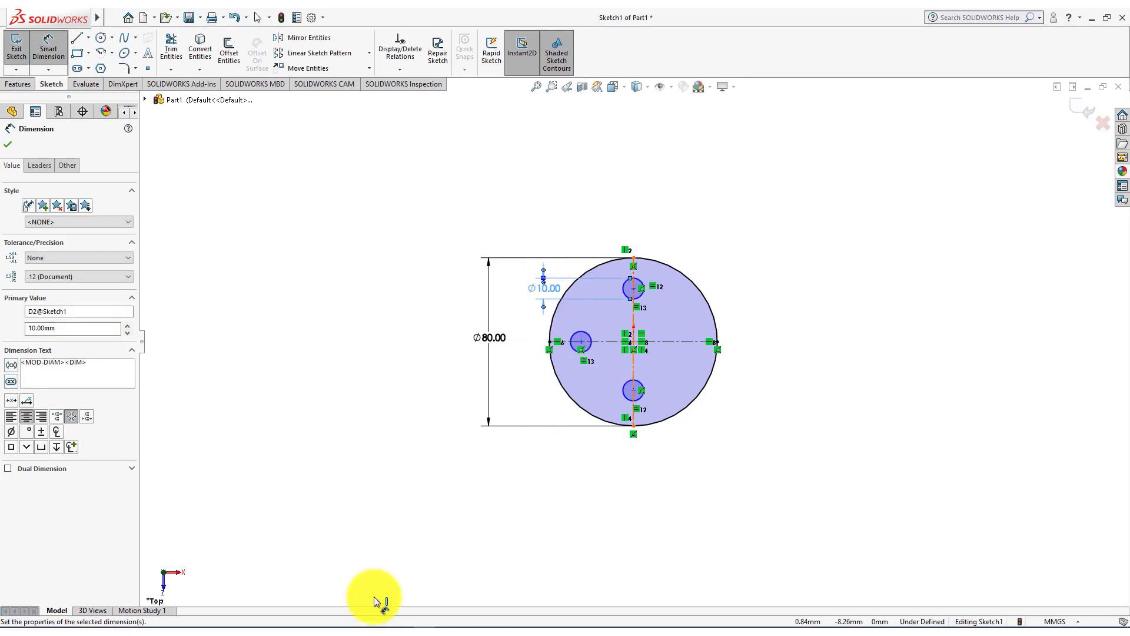
{"action": "left_click", "coordinate": [402, 626]}
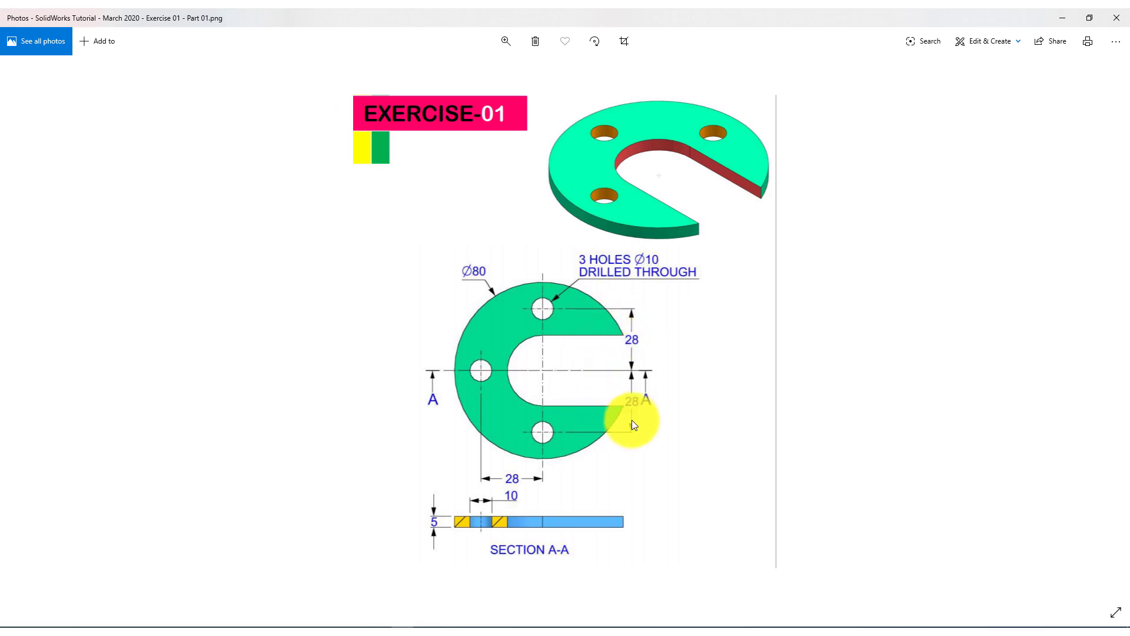
- Dimension the top hole's centre 28 mm above the origin
{"action": "key", "text": "alt+Tab"}
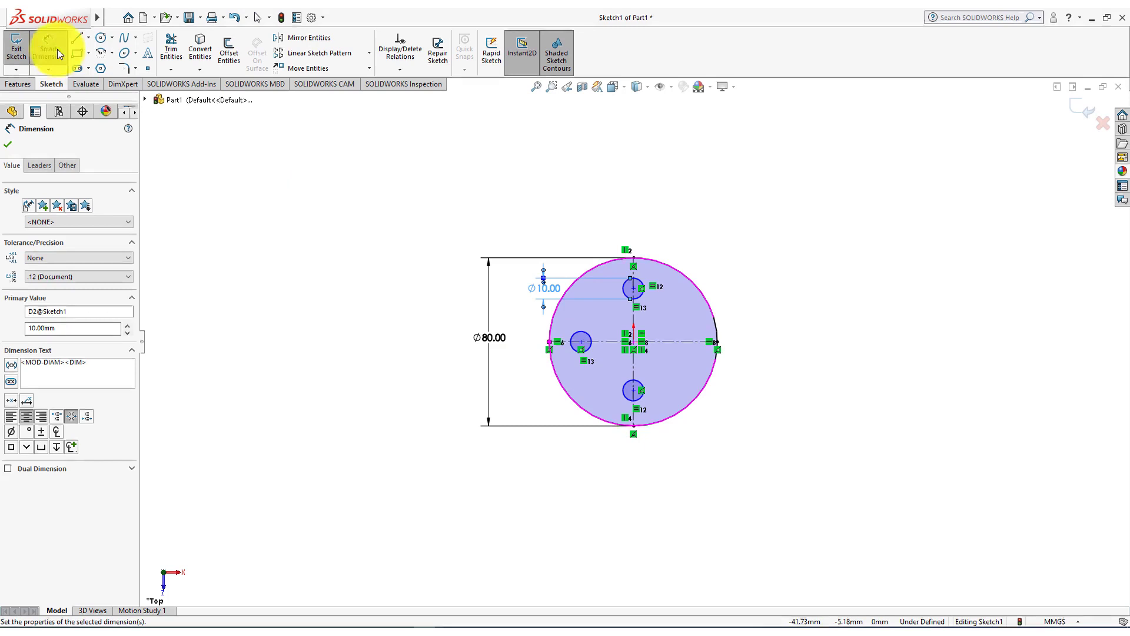
{"action": "left_click", "coordinate": [633, 287]}
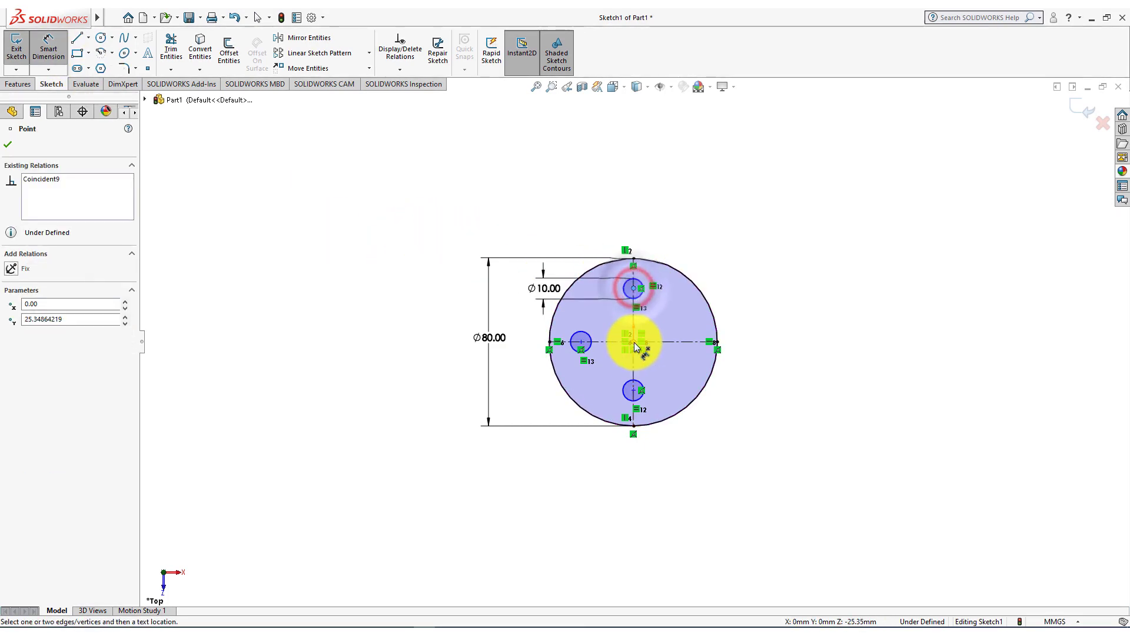
{"action": "left_click", "coordinate": [634, 341]}
{"action": "left_click", "coordinate": [677, 319]}
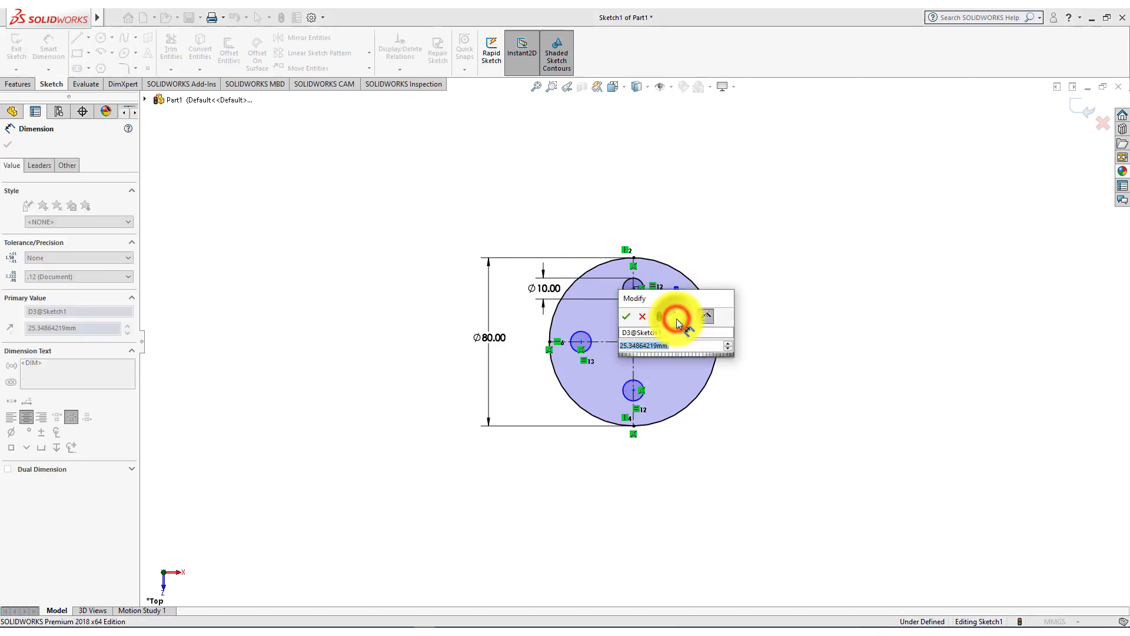
{"action": "type", "text": "28"}
{"action": "key", "text": "Return"}
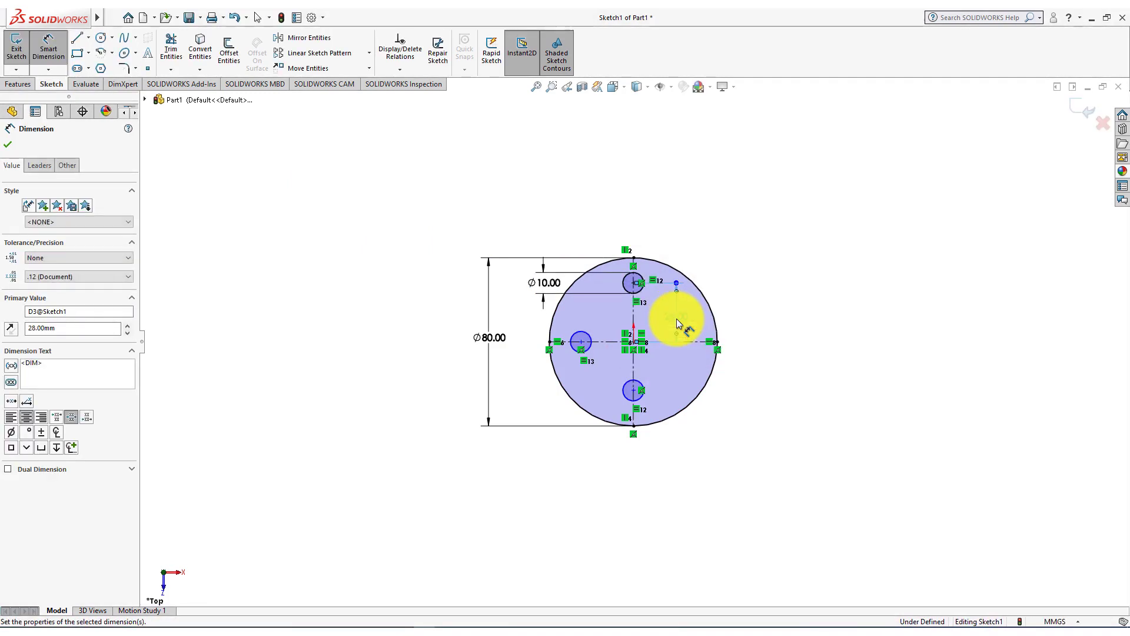
- Dimension the bottom hole's centre 28 mm from the origin
{"action": "left_click", "coordinate": [633, 390]}
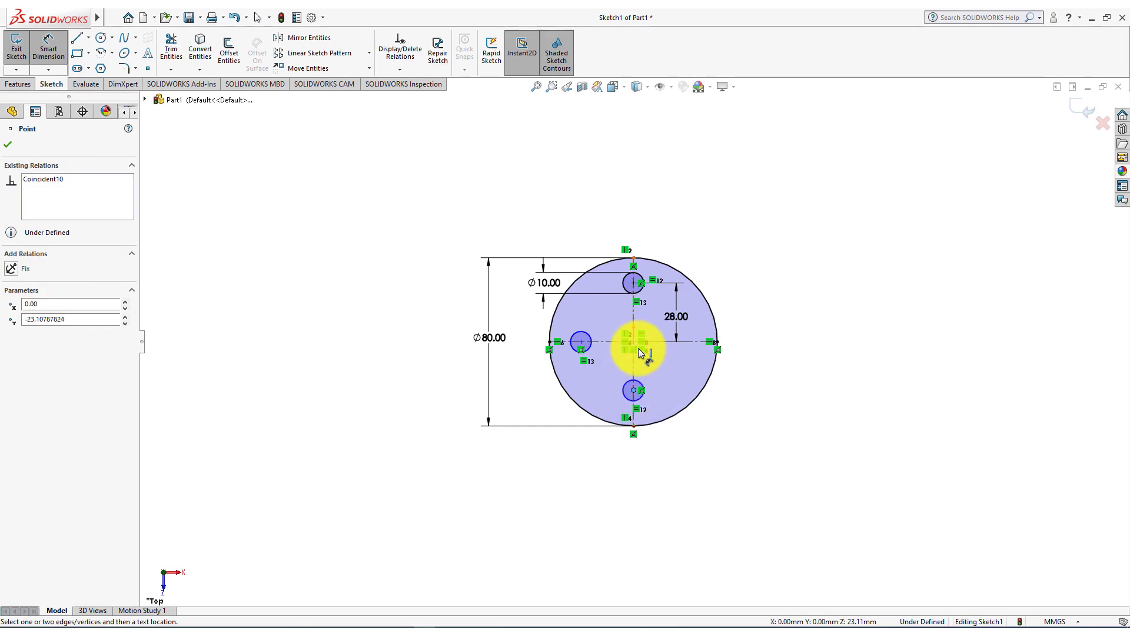
{"action": "scroll", "coordinate": [635, 346], "scroll_direction": "up", "scroll_amount": 2}
{"action": "scroll", "coordinate": [638, 345], "scroll_direction": "down", "scroll_amount": 5}
{"action": "scroll", "coordinate": [637, 318], "scroll_direction": "down", "scroll_amount": 2}
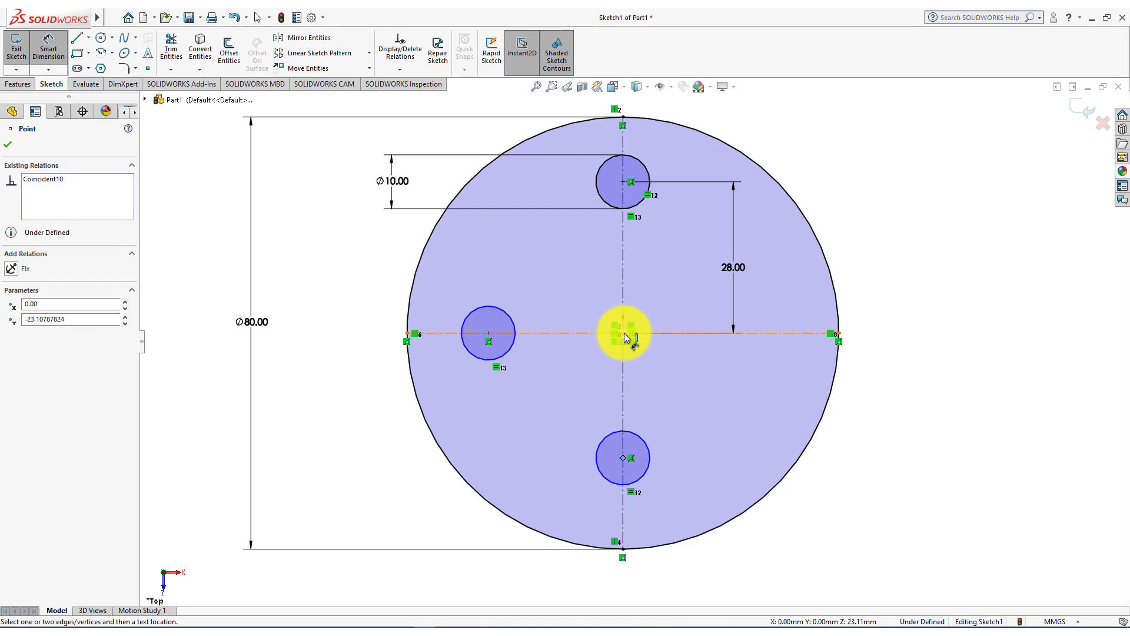
{"action": "left_click", "coordinate": [623, 334]}
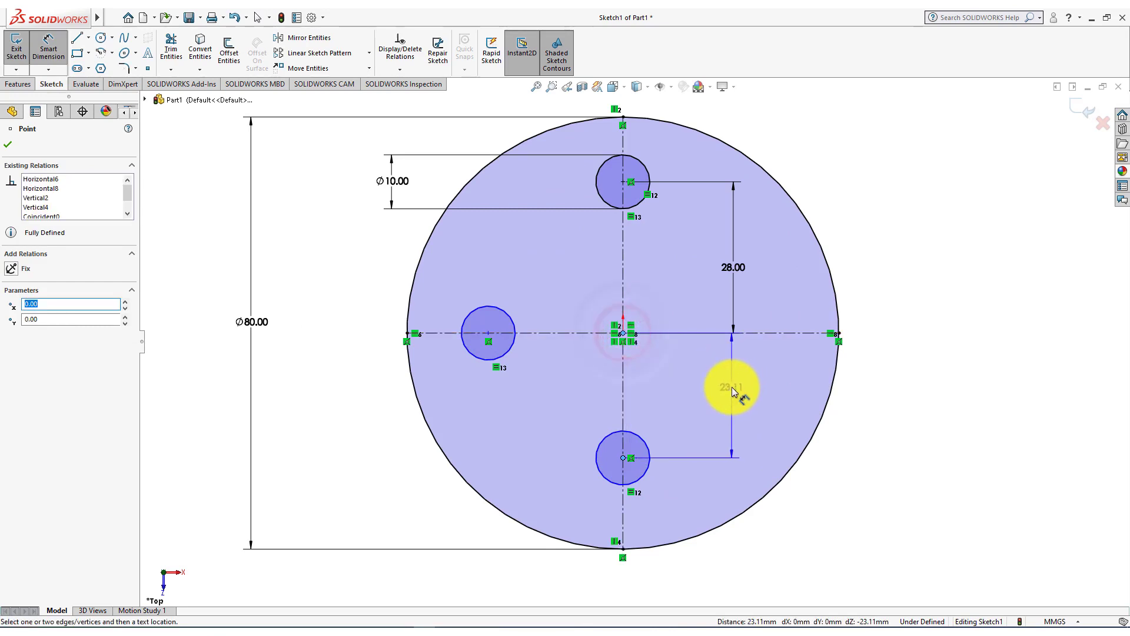
{"action": "left_click", "coordinate": [731, 386]}
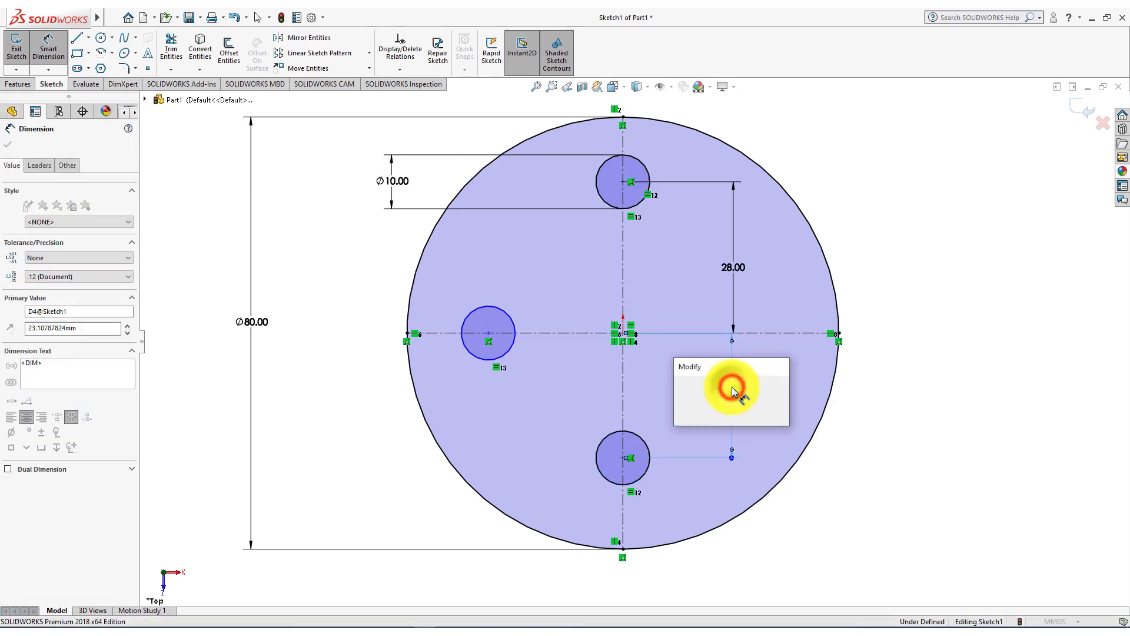
{"action": "type", "text": "28"}
{"action": "key", "text": "Return"}
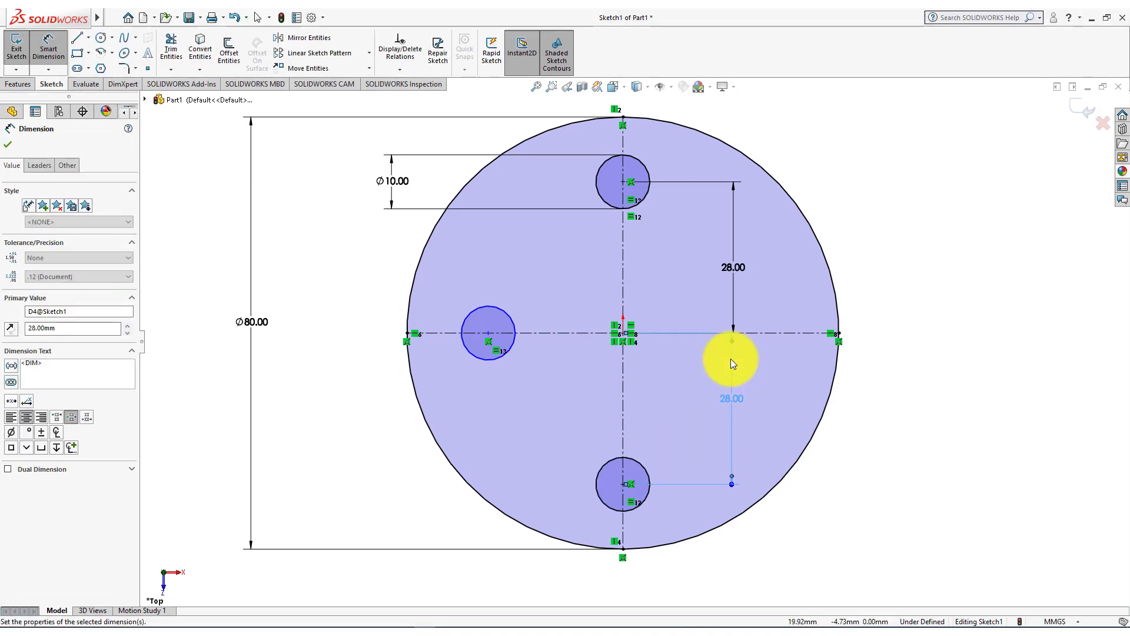
- Add the 28 mm horizontal distance for the left hole, fully defining the sketch
{"action": "left_click", "coordinate": [486, 333]}
{"action": "left_click", "coordinate": [621, 484]}
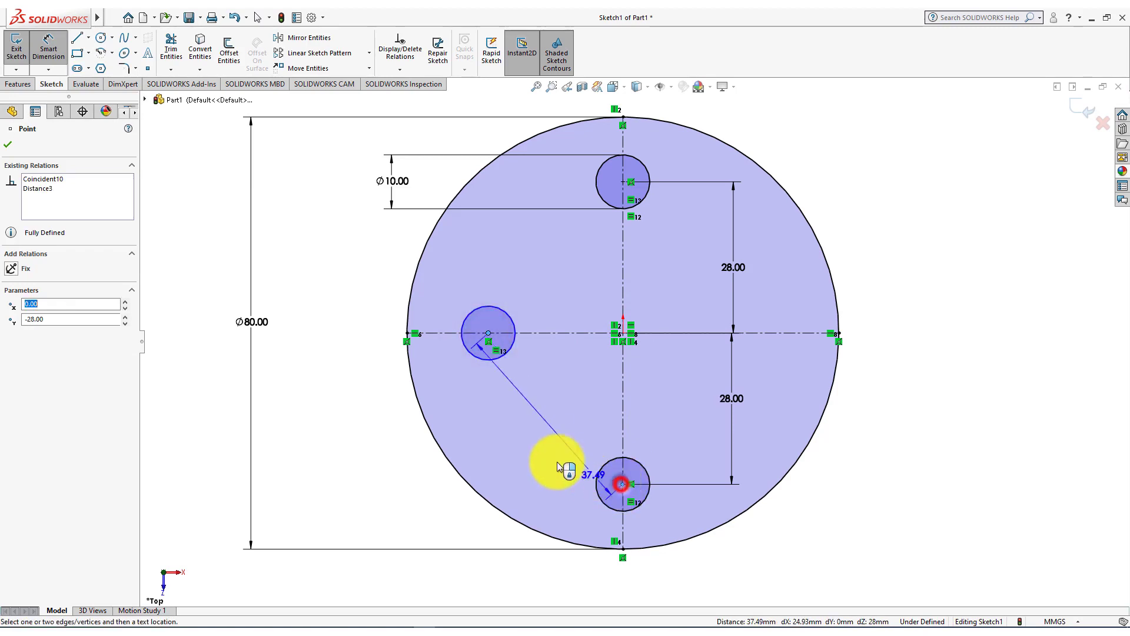
{"action": "left_click", "coordinate": [548, 514]}
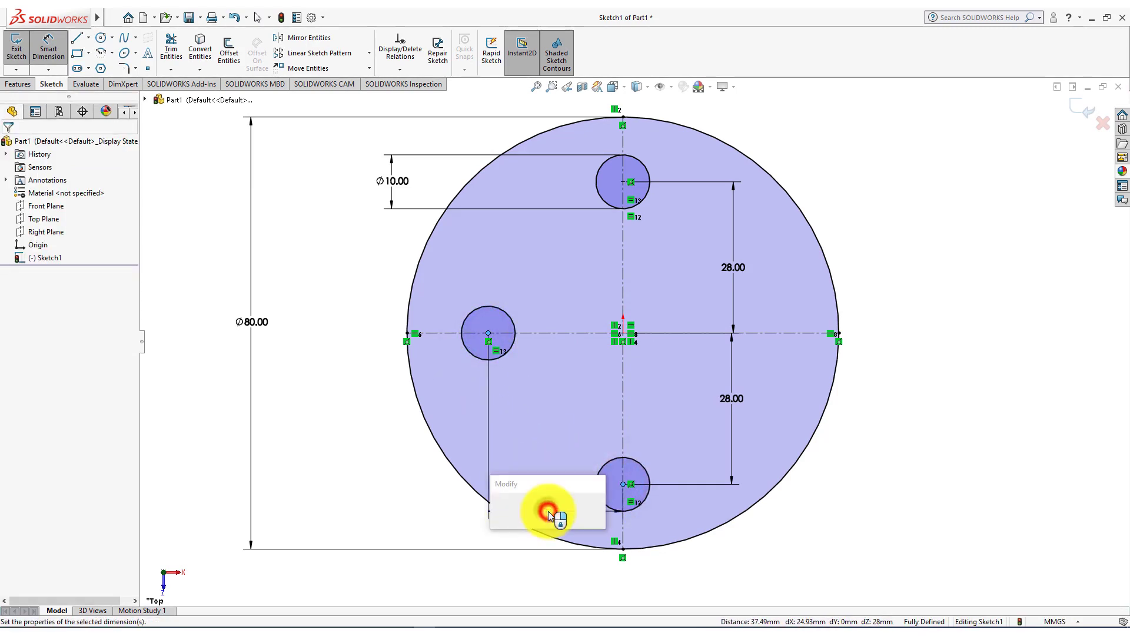
{"action": "key", "text": "Return"}
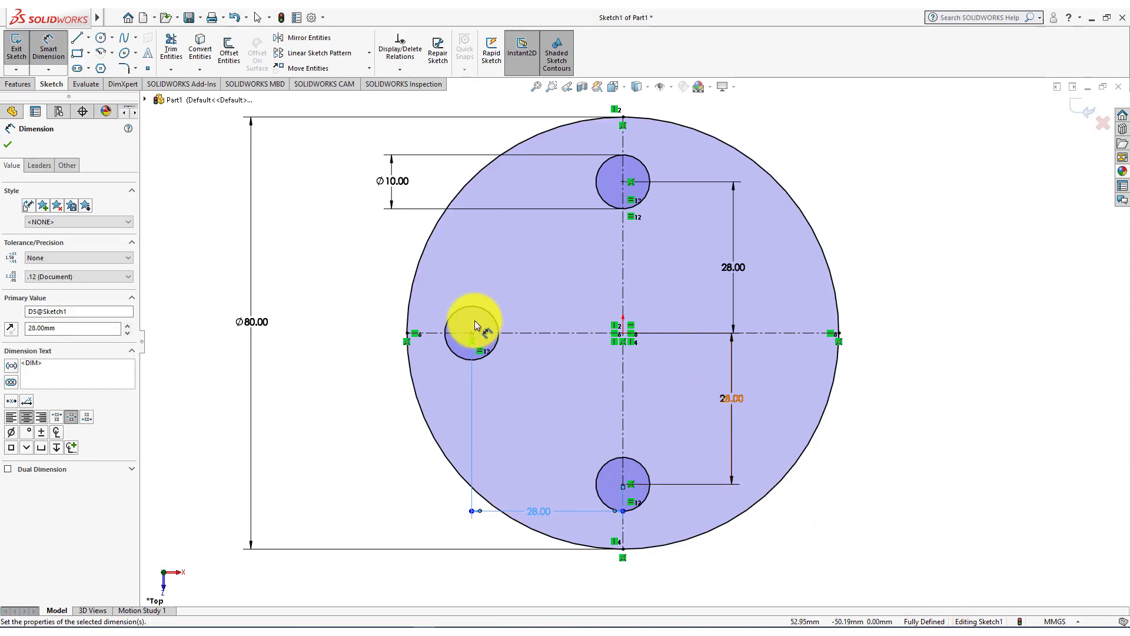
{"action": "left_click", "coordinate": [8, 145]}
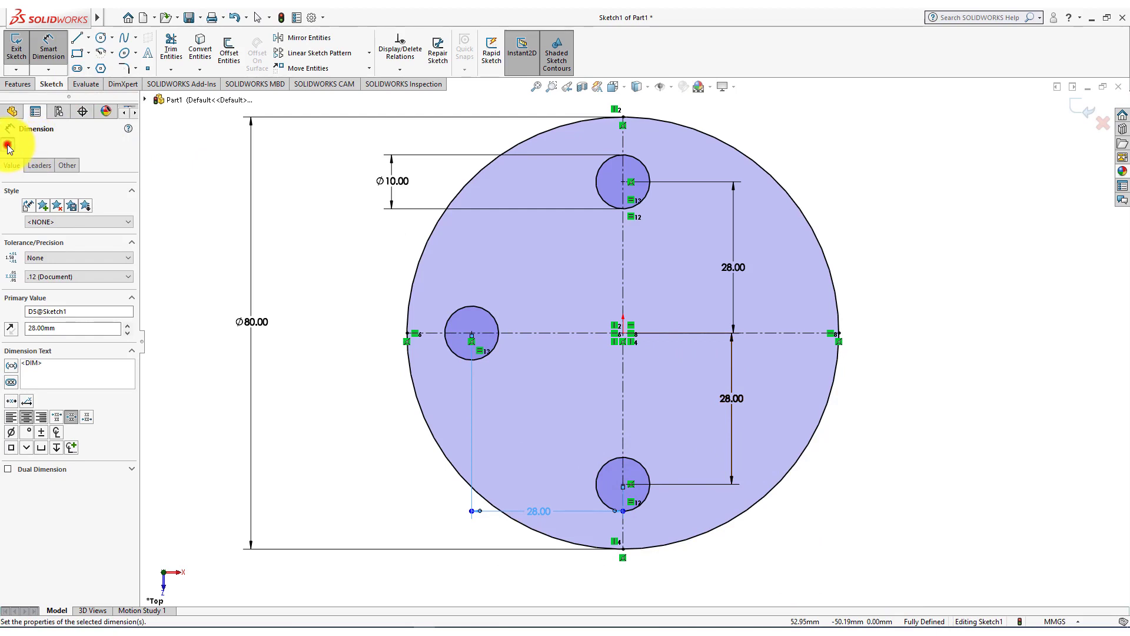
- Draw a larger circle centred on the origin, then check the reference drawing
{"action": "mouse_move", "coordinate": [98, 34]}
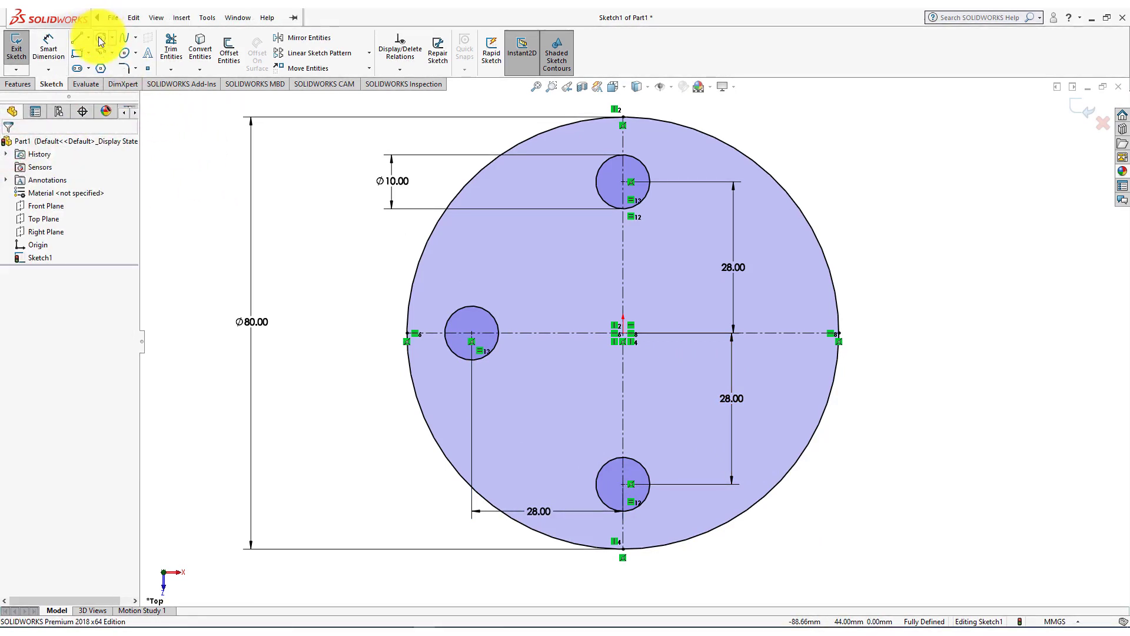
{"action": "left_click", "coordinate": [101, 38]}
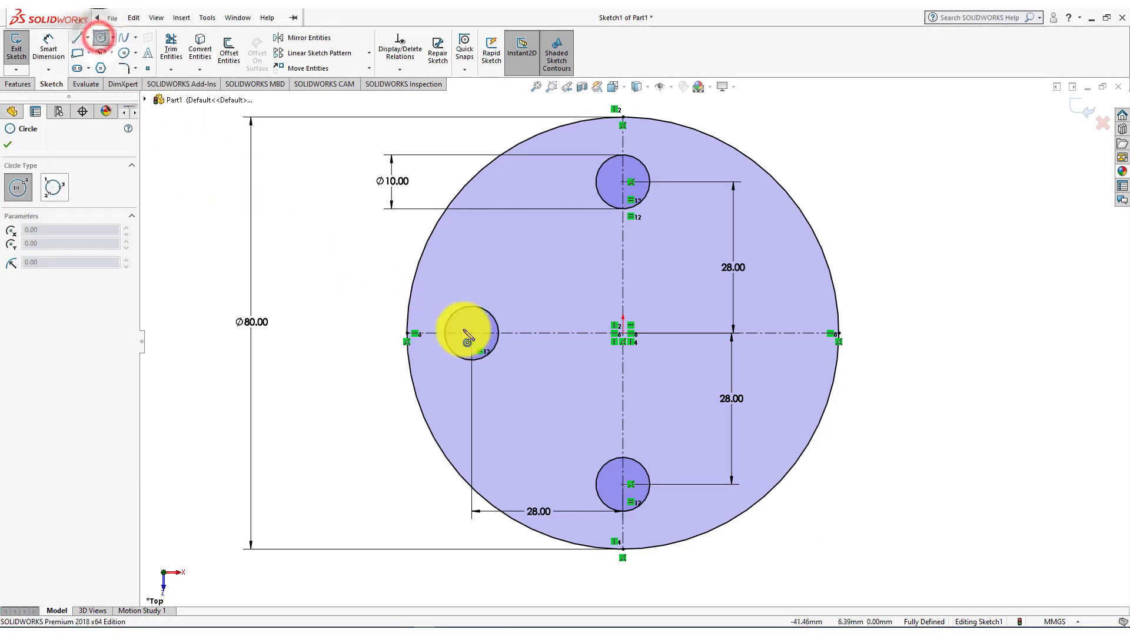
{"action": "left_click", "coordinate": [623, 333]}
{"action": "left_click", "coordinate": [660, 389]}
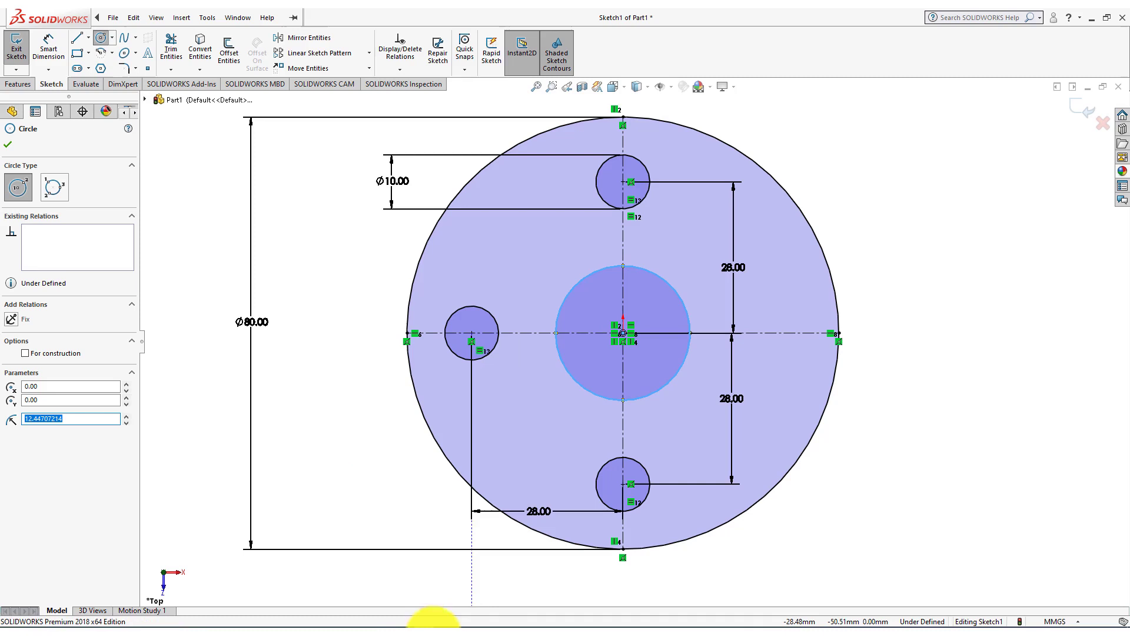
{"action": "left_click", "coordinate": [405, 624]}
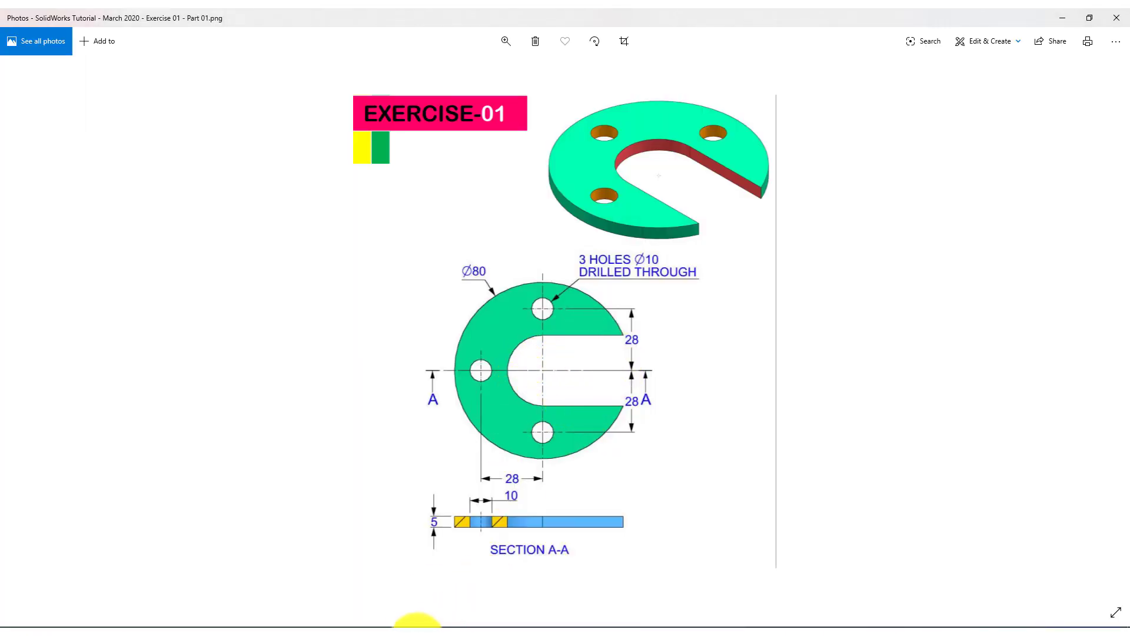
{"action": "left_click", "coordinate": [417, 623]}
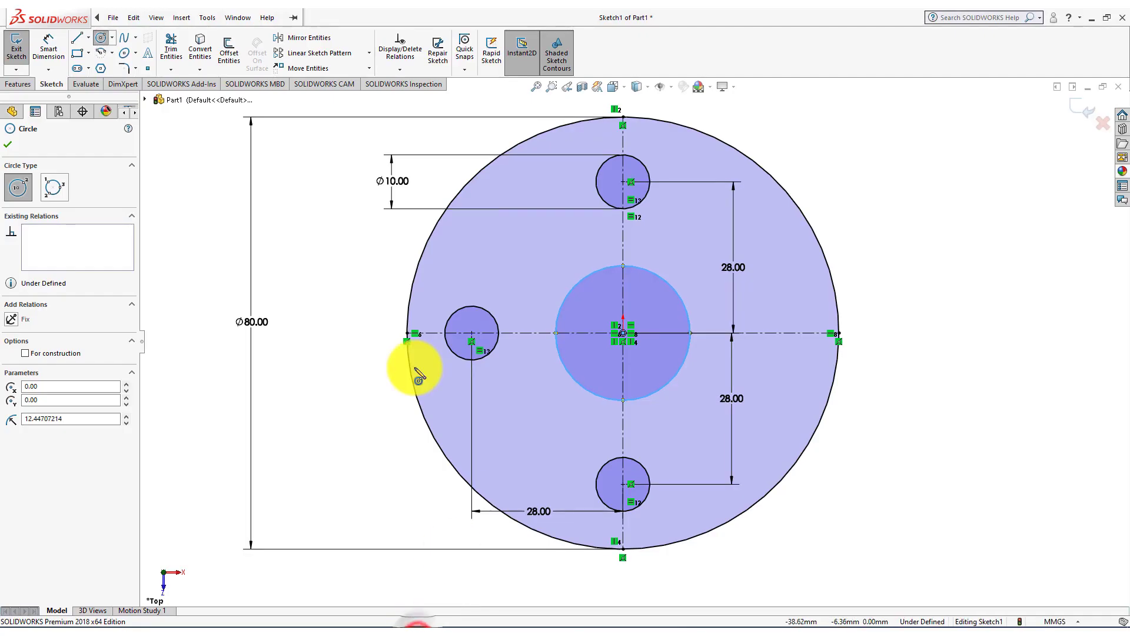
- Give the centre circle a 28 mm diameter dimension
{"action": "left_click", "coordinate": [9, 147]}
{"action": "left_click", "coordinate": [47, 46]}
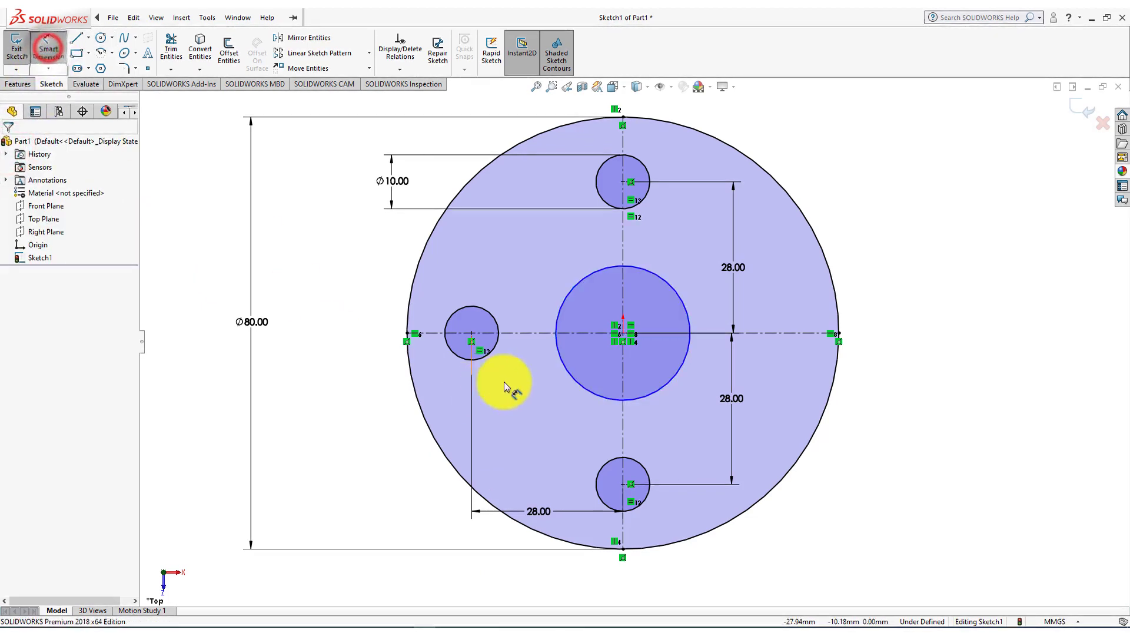
{"action": "left_click", "coordinate": [570, 377]}
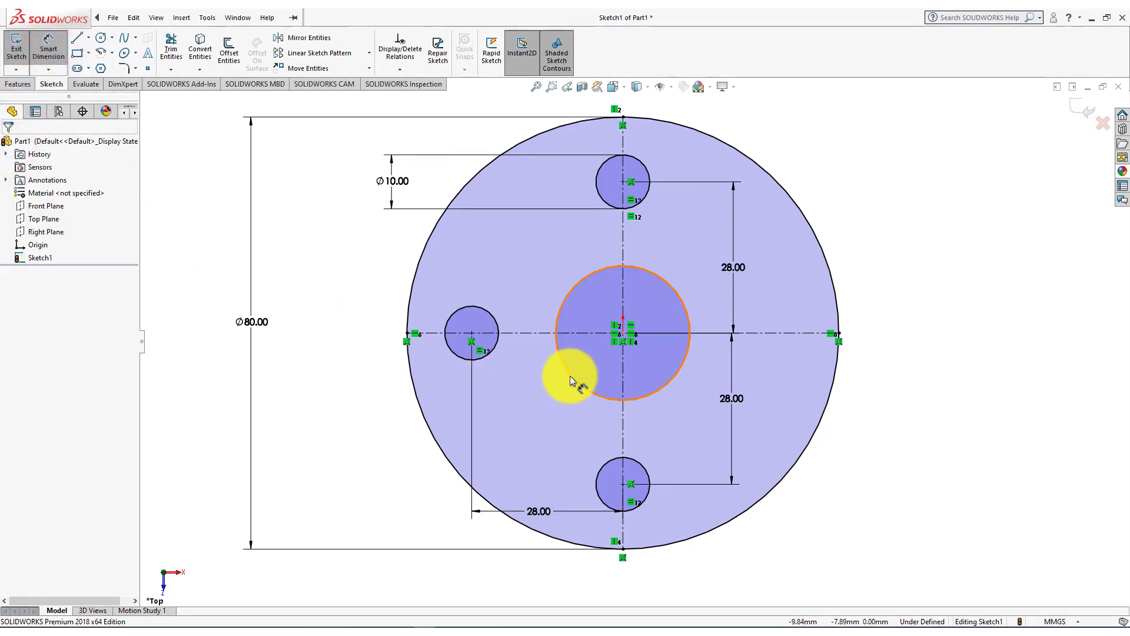
{"action": "left_click", "coordinate": [528, 348]}
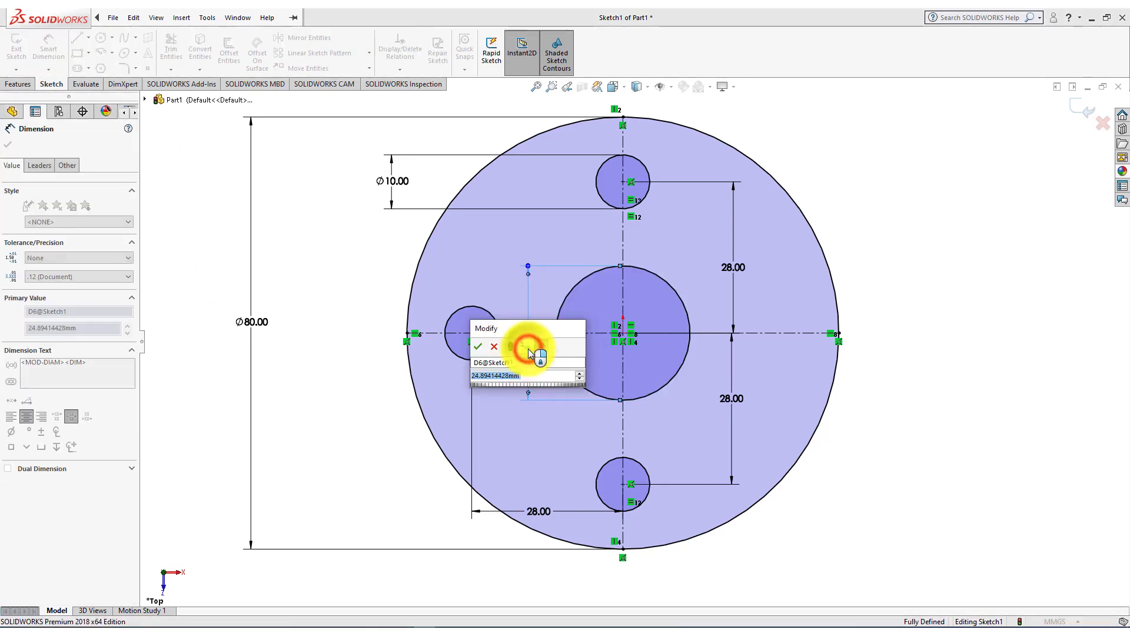
{"action": "type", "text": "28"}
{"action": "key", "text": "Return"}
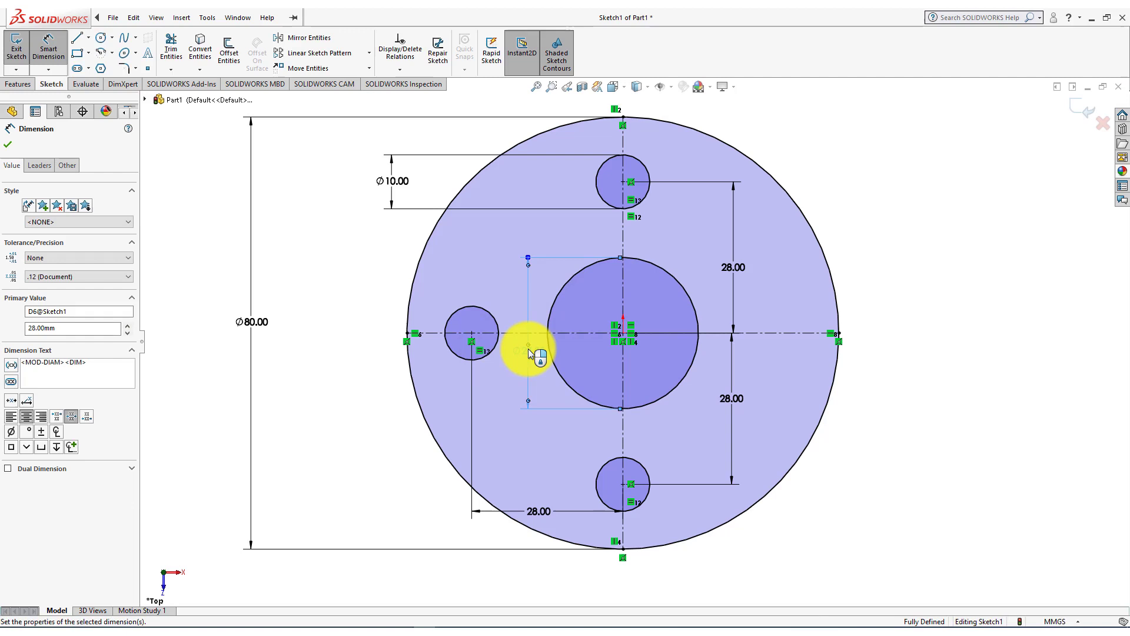
{"action": "left_click", "coordinate": [8, 146]}
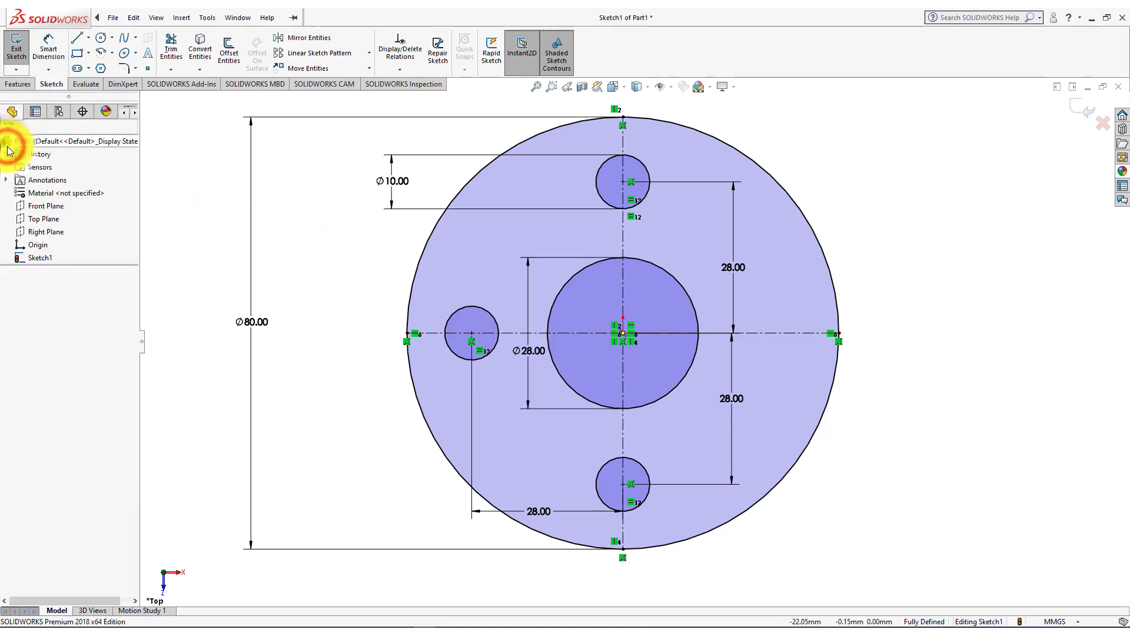
- Draw a horizontal line from the centre circle's top to the outer circle
{"action": "left_click", "coordinate": [79, 41]}
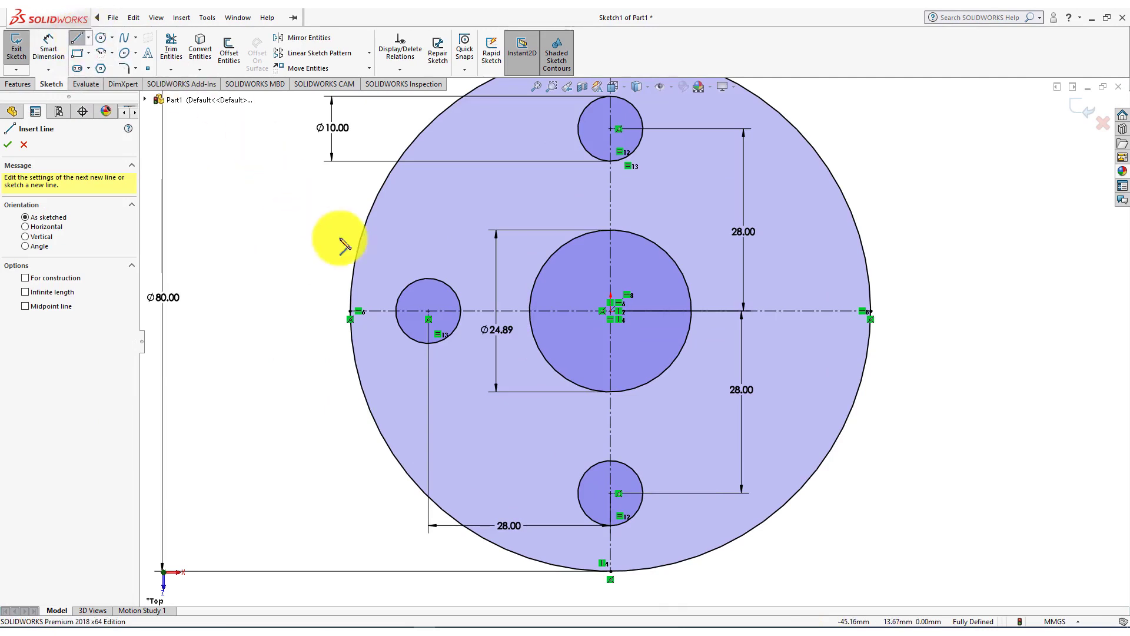
{"action": "left_click", "coordinate": [611, 230]}
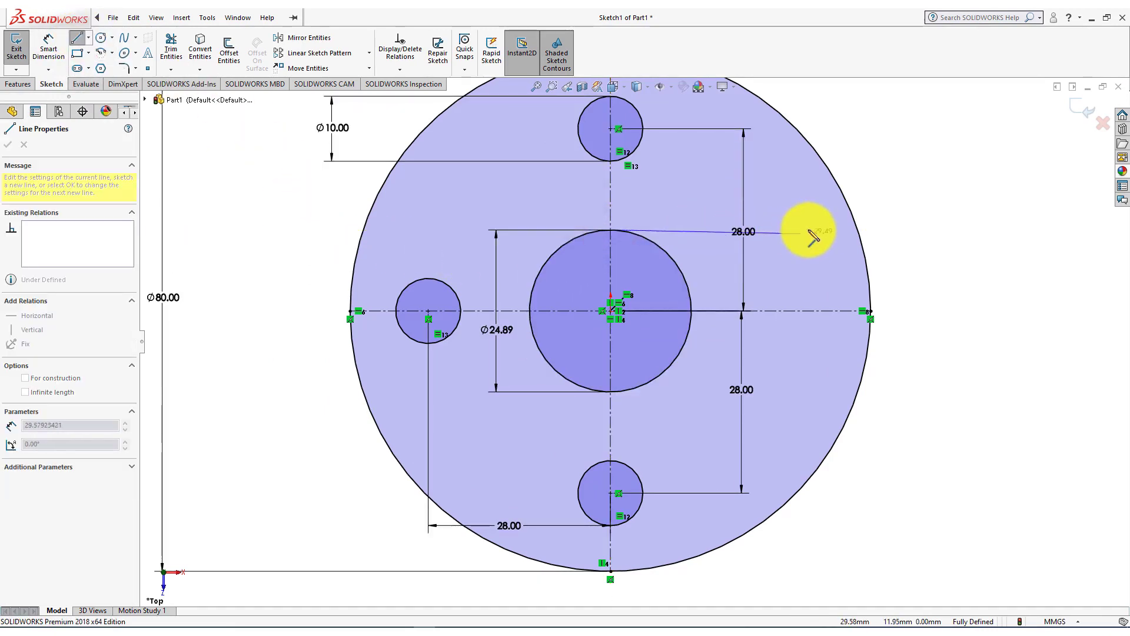
{"action": "left_click", "coordinate": [859, 232]}
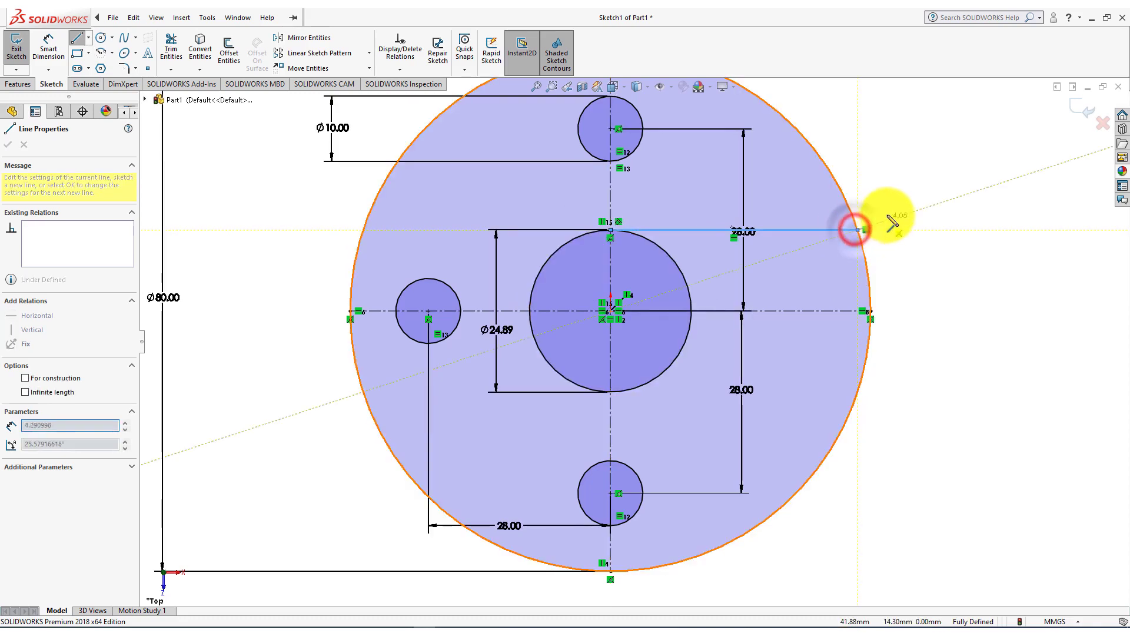
{"action": "right_click", "coordinate": [897, 218]}
{"action": "left_click", "coordinate": [923, 220]}
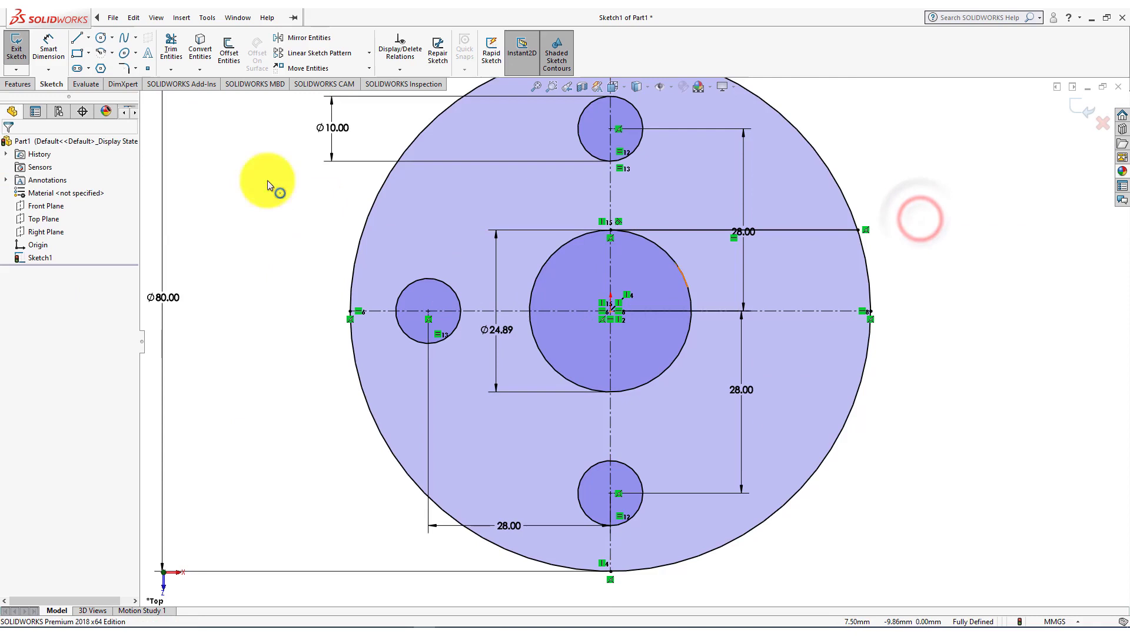
- Draw a horizontal line from the centre circle's bottom to the outer circle
{"action": "left_click", "coordinate": [78, 40]}
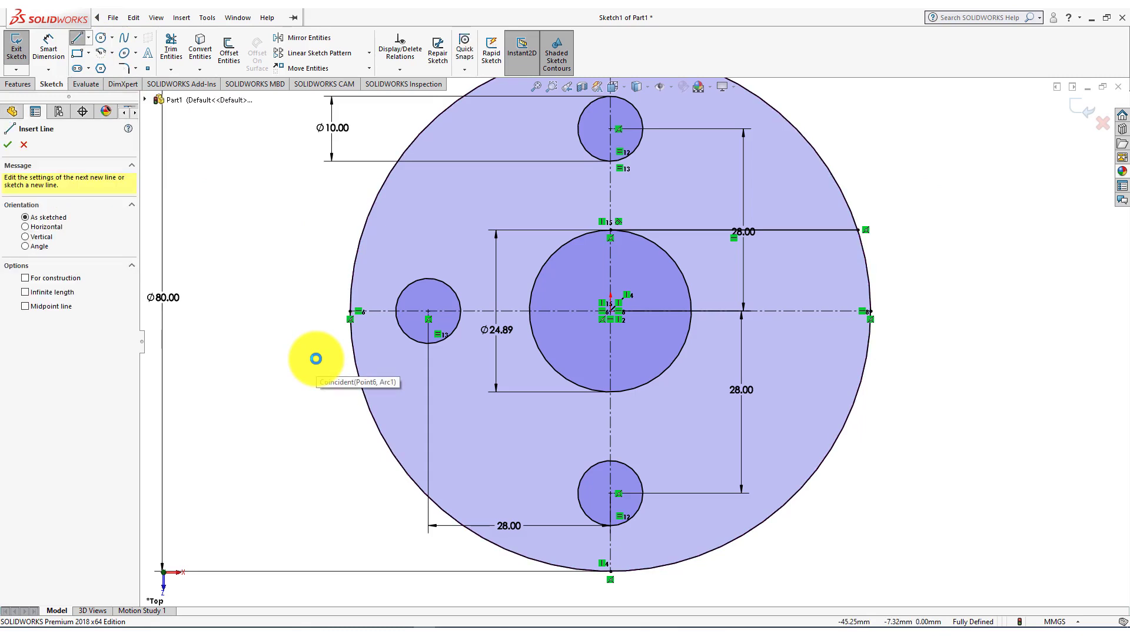
{"action": "left_click", "coordinate": [611, 392]}
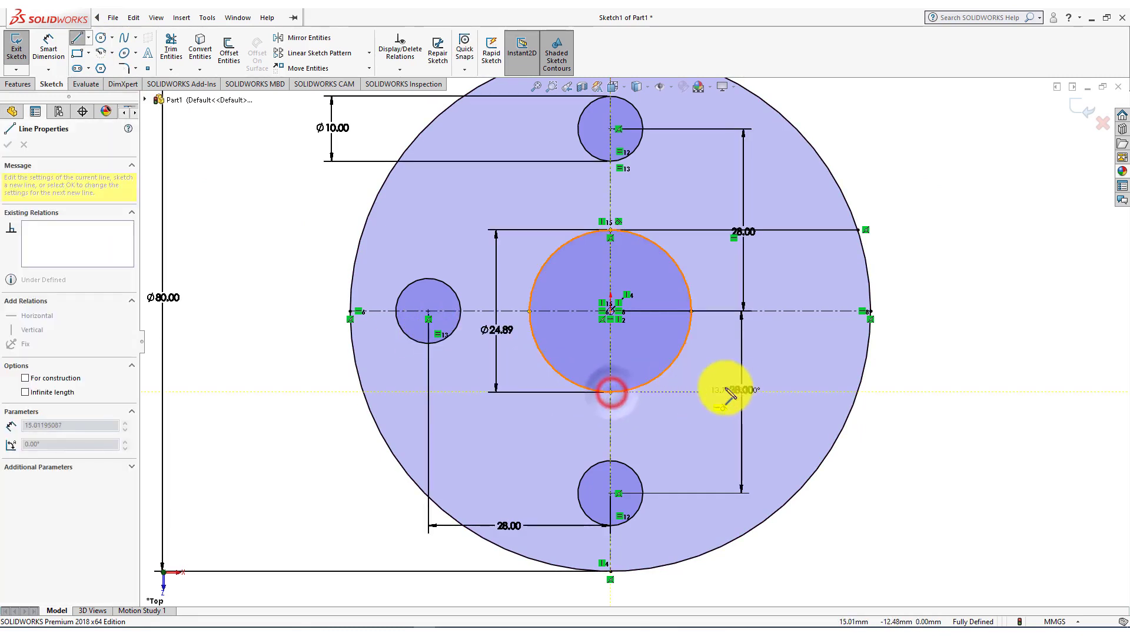
{"action": "left_click", "coordinate": [857, 391]}
{"action": "right_click", "coordinate": [942, 373]}
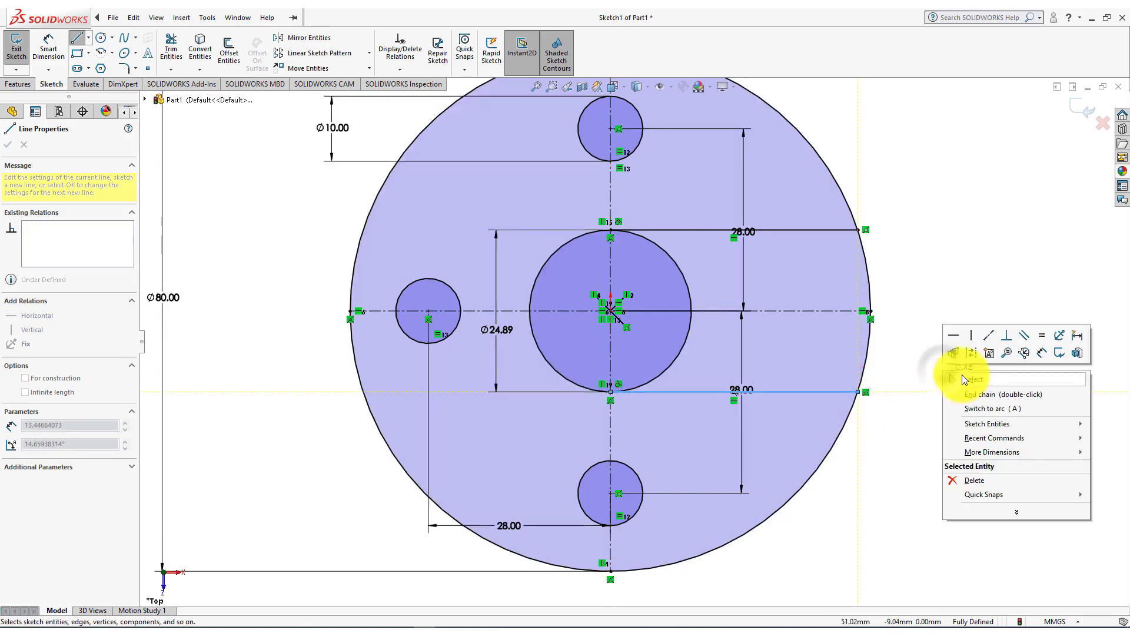
{"action": "left_click", "coordinate": [974, 376]}
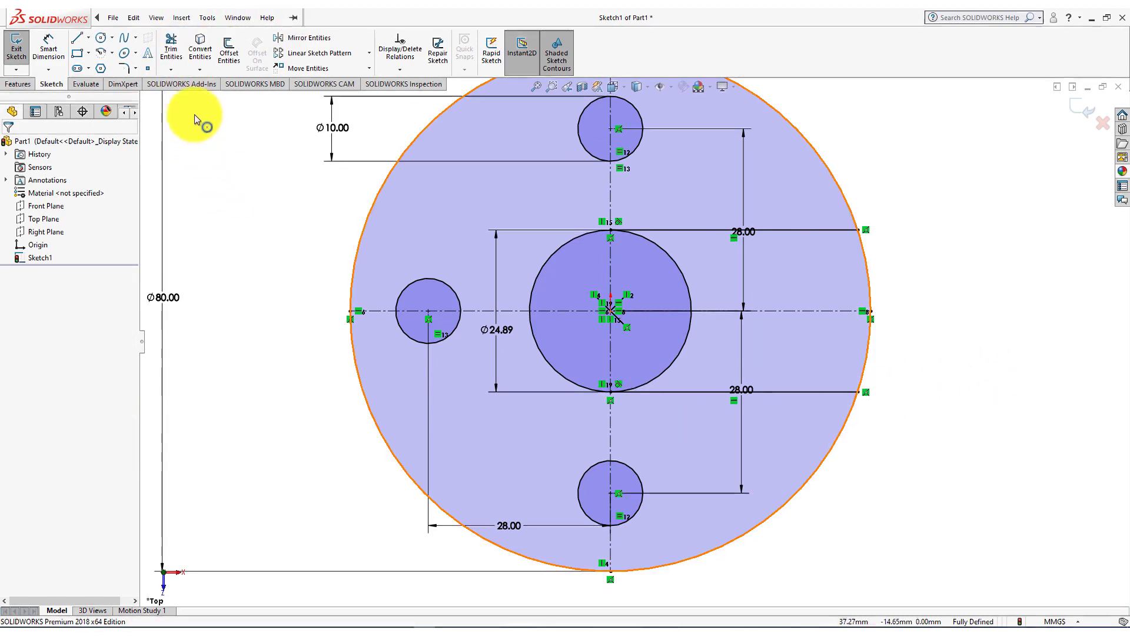
- Power-trim the outer arc between the lines and the centre circle's right half to form the slot
{"action": "left_click", "coordinate": [170, 45]}
{"action": "left_click", "coordinate": [45, 264]}
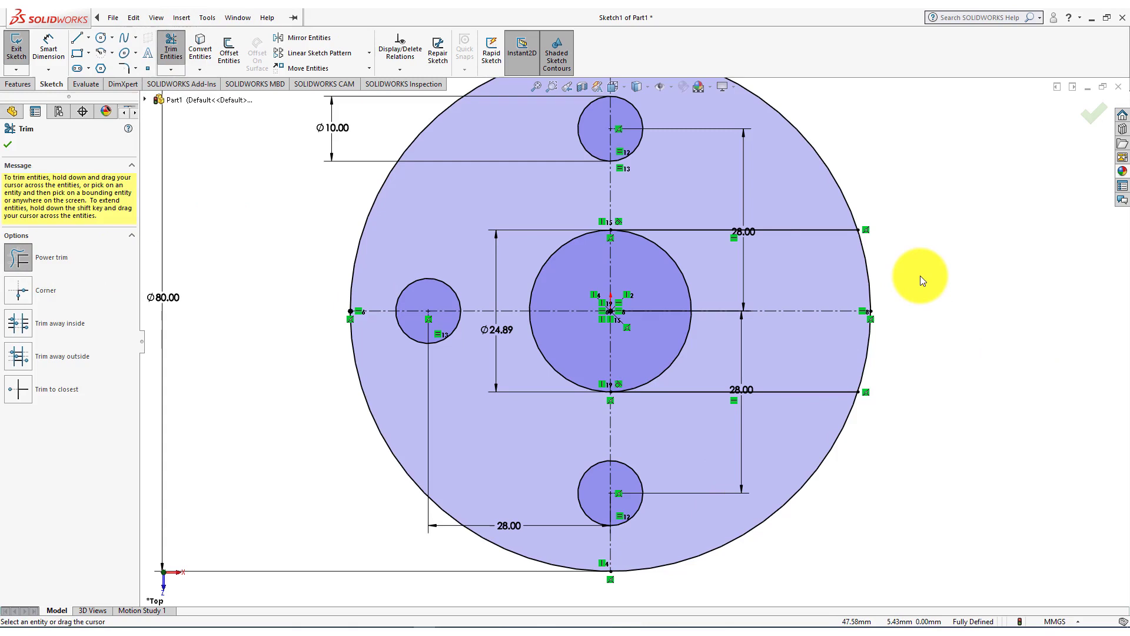
{"action": "mouse_move", "coordinate": [920, 276]}
{"action": "left_mouse_down"}
{"action": "mouse_move", "coordinate": [848, 277]}
{"action": "mouse_move", "coordinate": [913, 352]}
{"action": "left_mouse_up"}
{"action": "mouse_move", "coordinate": [828, 349]}
{"action": "left_mouse_down"}
{"action": "mouse_move", "coordinate": [673, 348]}
{"action": "mouse_move", "coordinate": [743, 287]}
{"action": "mouse_move", "coordinate": [663, 278]}
{"action": "mouse_move", "coordinate": [757, 278]}
{"action": "mouse_move", "coordinate": [663, 277]}
{"action": "left_mouse_up"}
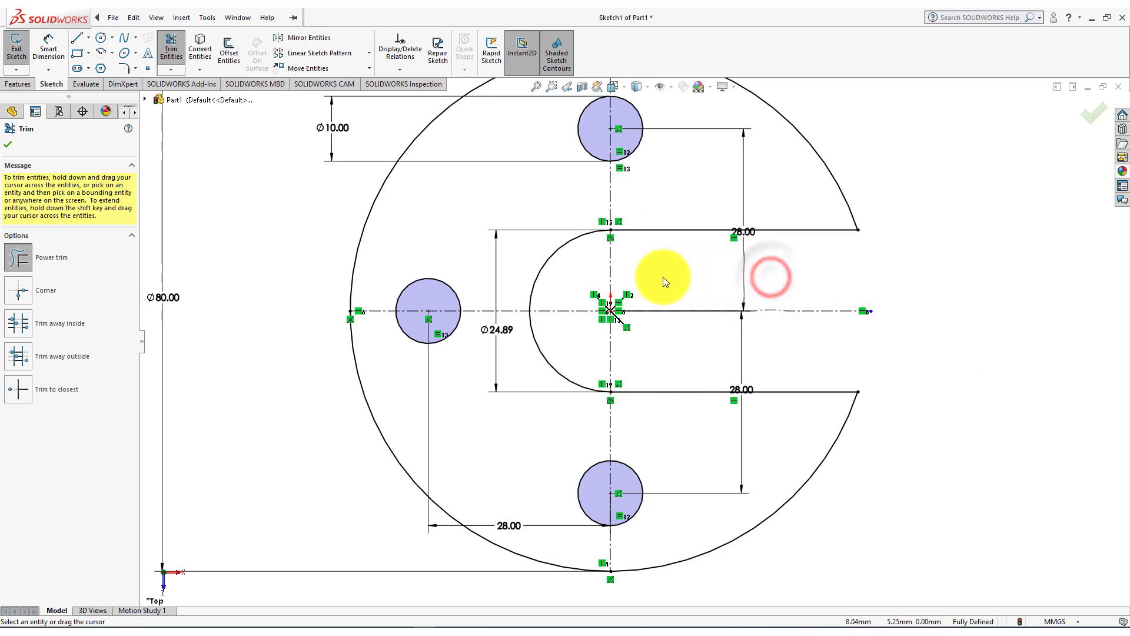
{"action": "key", "text": "f"}
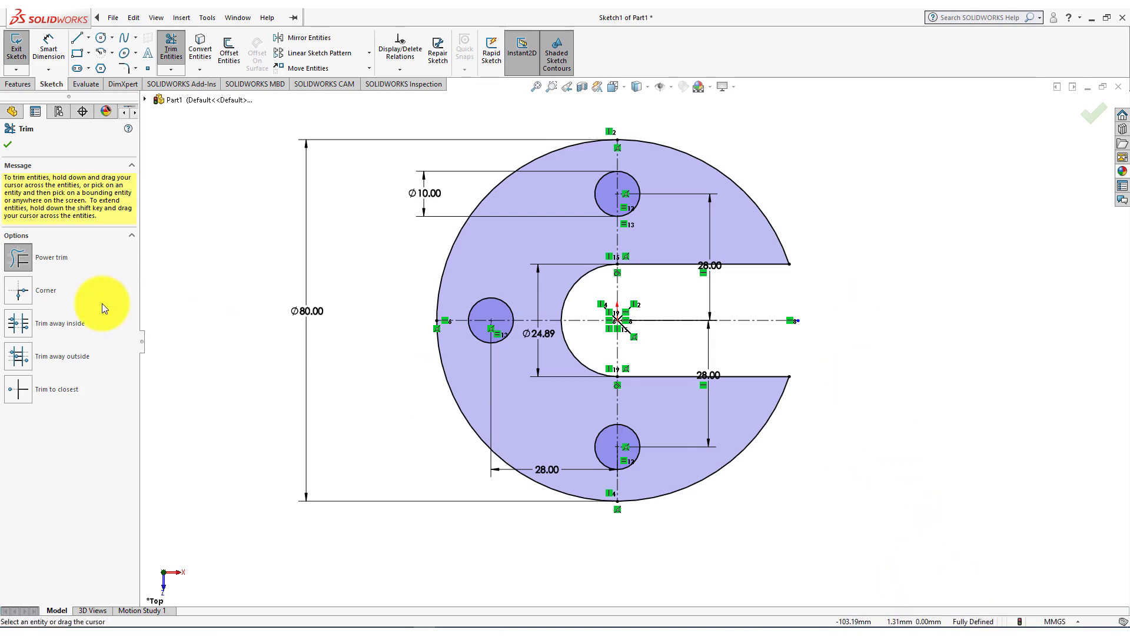
{"action": "left_click", "coordinate": [8, 148]}
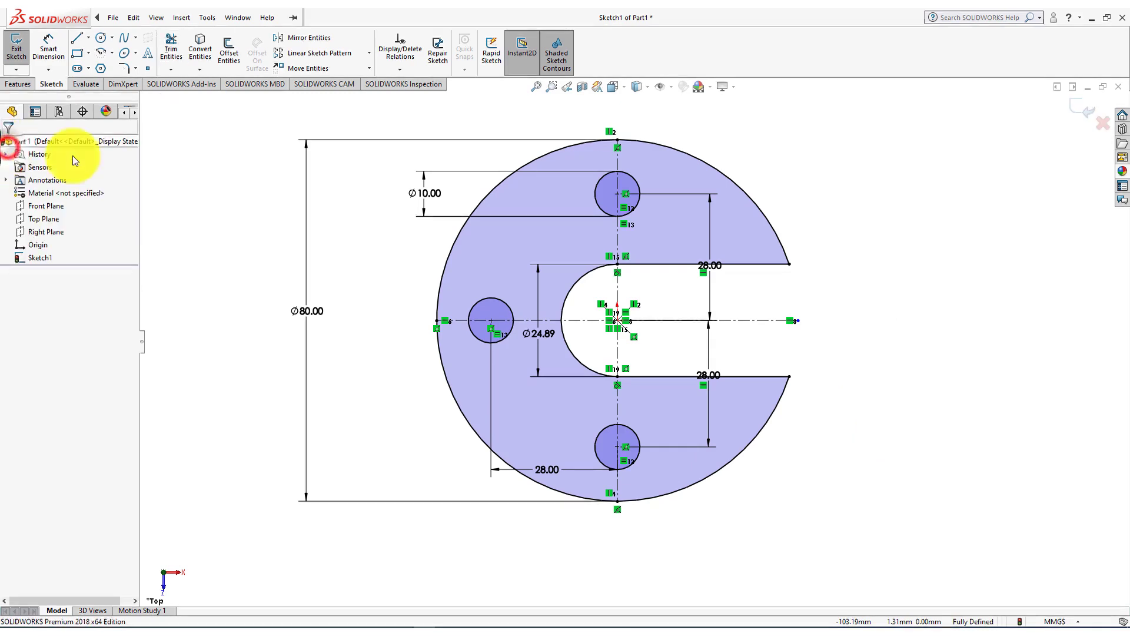
- Start an Extruded Boss/Base of Sketch1 after checking the reference drawing in Photos
{"action": "left_click", "coordinate": [11, 84]}
{"action": "left_click", "coordinate": [21, 47]}
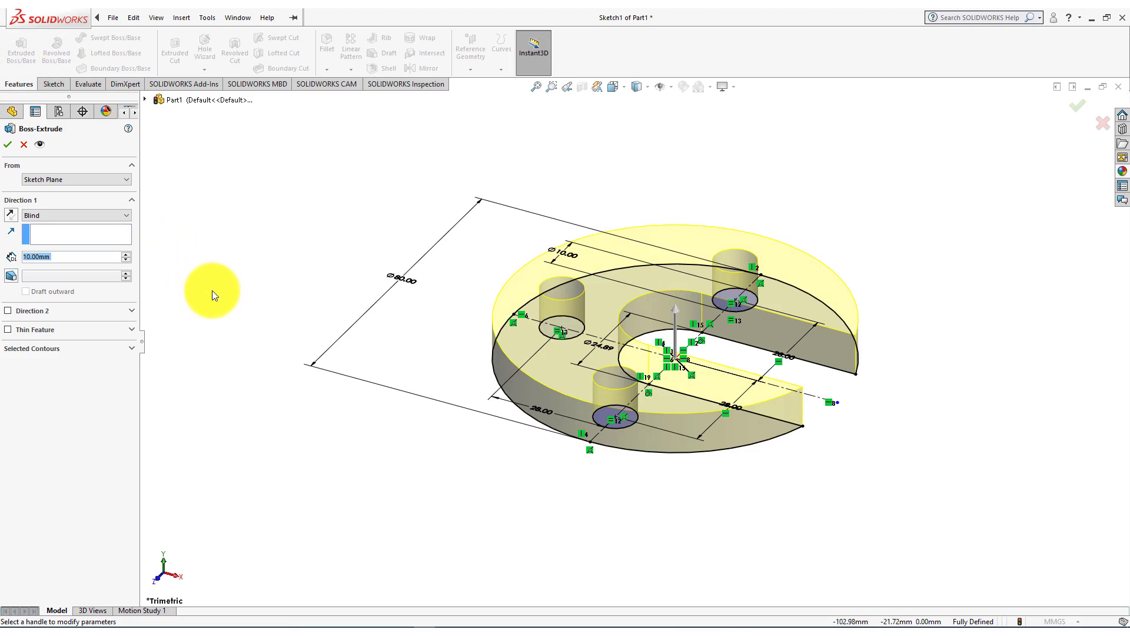
{"action": "left_click", "coordinate": [403, 625]}
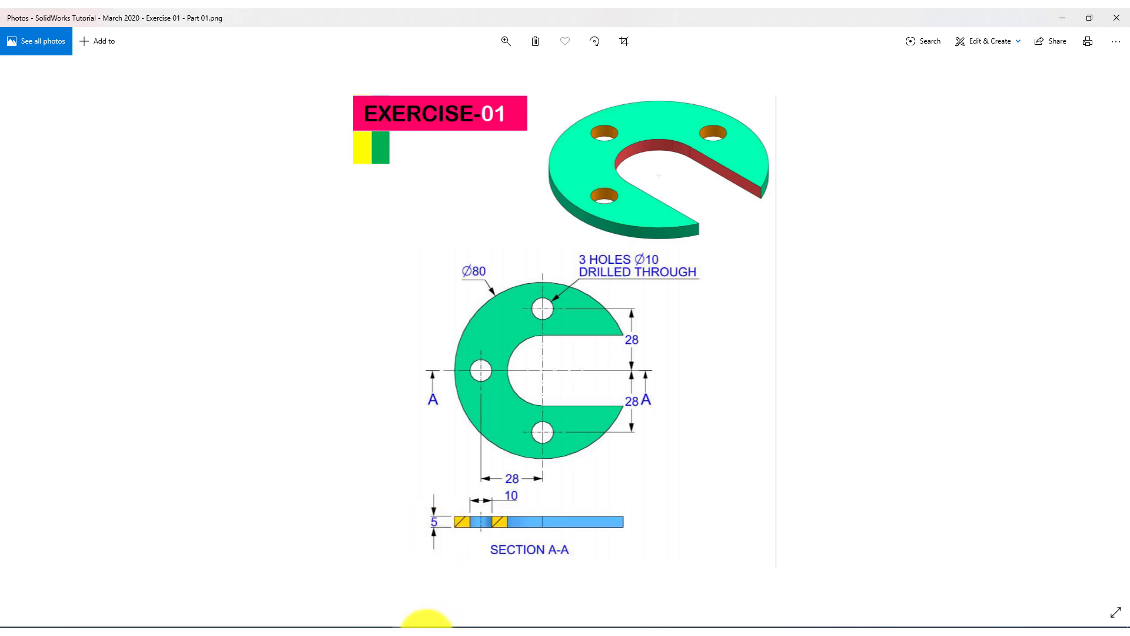
{"action": "left_click", "coordinate": [424, 625]}
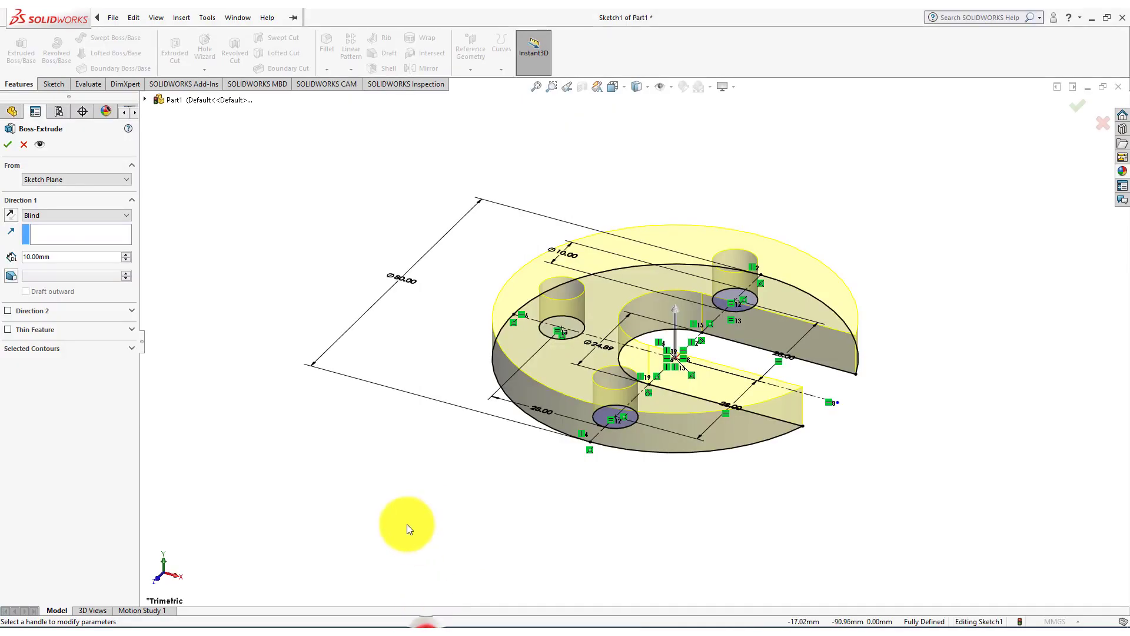
- Set the extrusion depth to 5 mm and confirm it as Boss-Extrude1
{"action": "double_click", "coordinate": [59, 254]}
{"action": "type", "text": "5"}
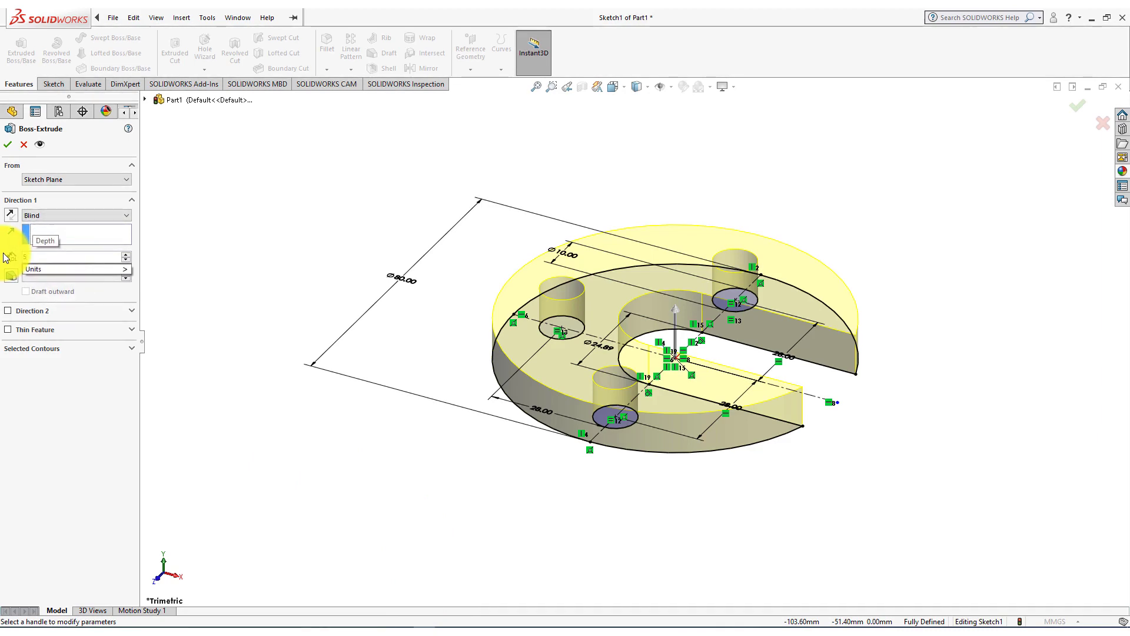
{"action": "key", "text": "Return"}
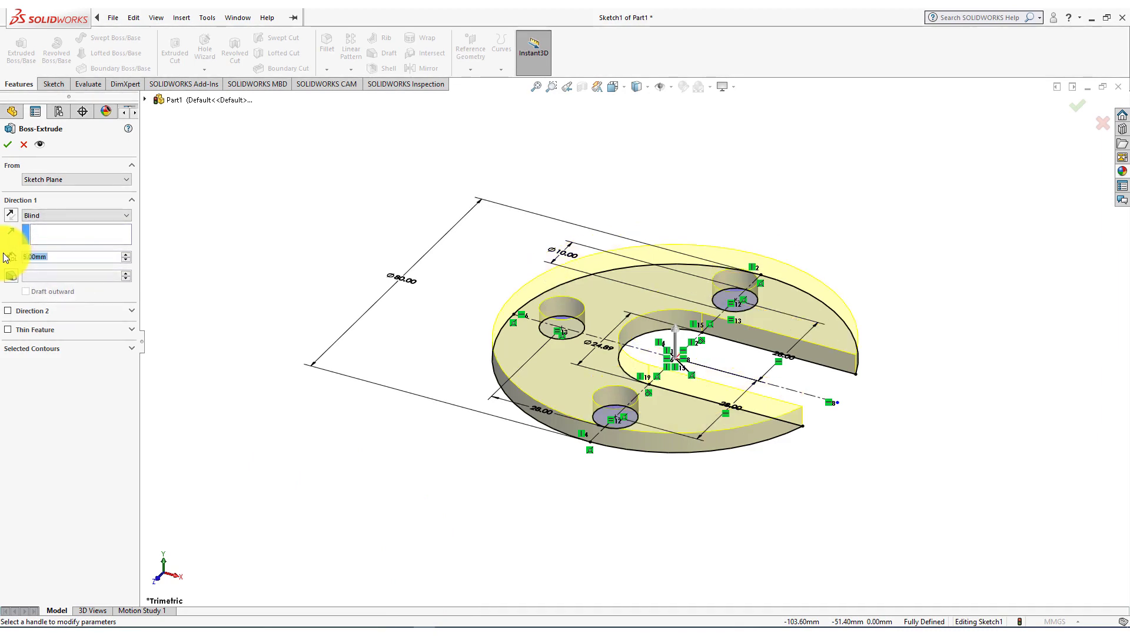
{"action": "left_click", "coordinate": [7, 144]}
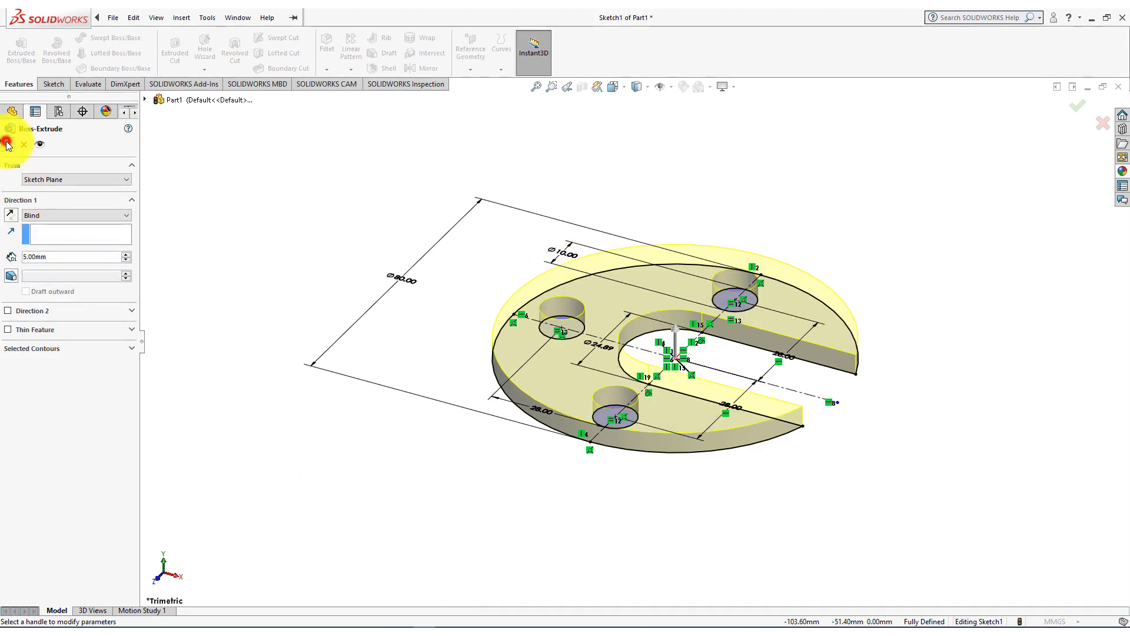
{"action": "left_click", "coordinate": [305, 274]}
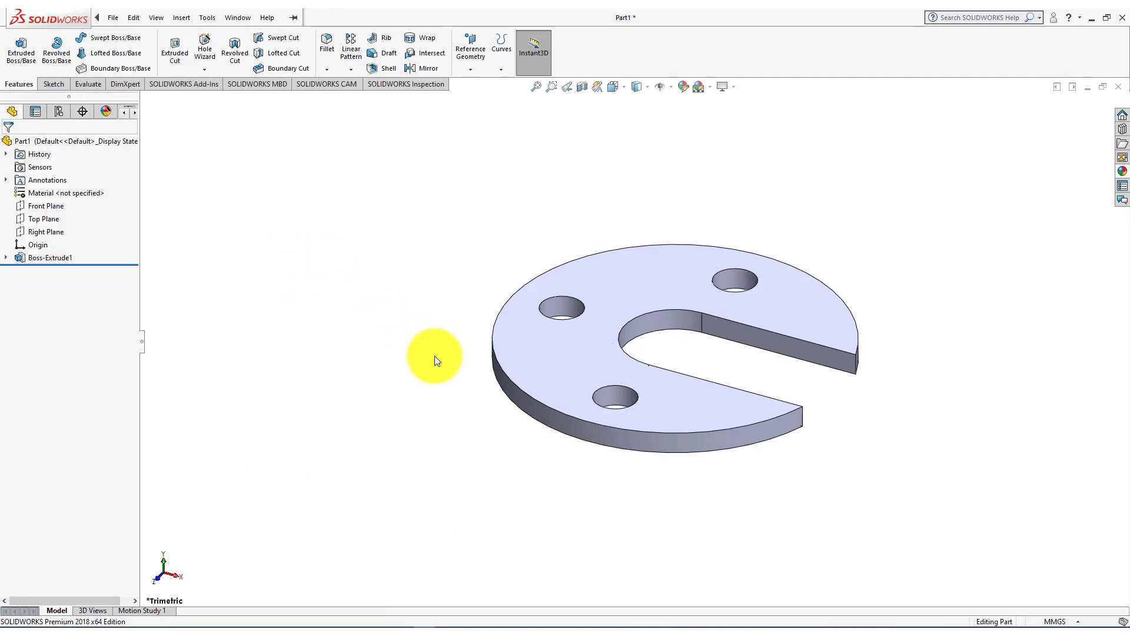